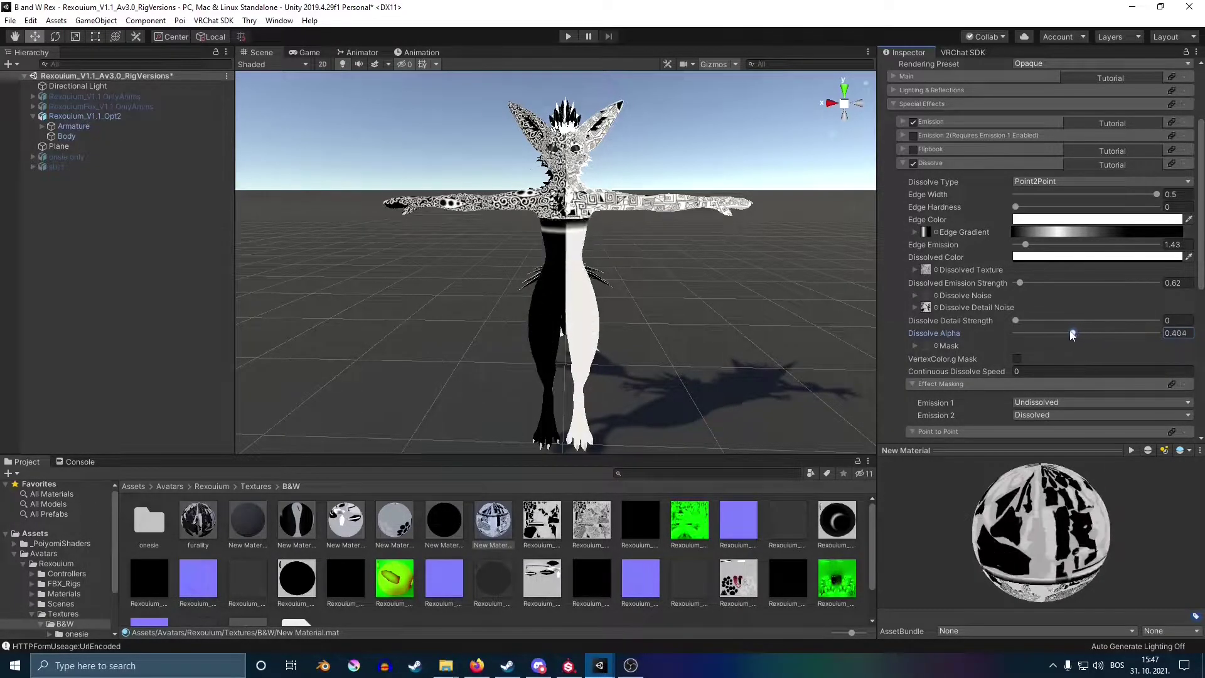
# Step: Drag the body material's Dissolve Alpha slider to 0 to remove the dissolve pattern
pyautogui.keyDown('alt'); pyautogui.moveTo(796, 309); pyautogui.dragTo(722, 288); pyautogui.keyUp('alt')
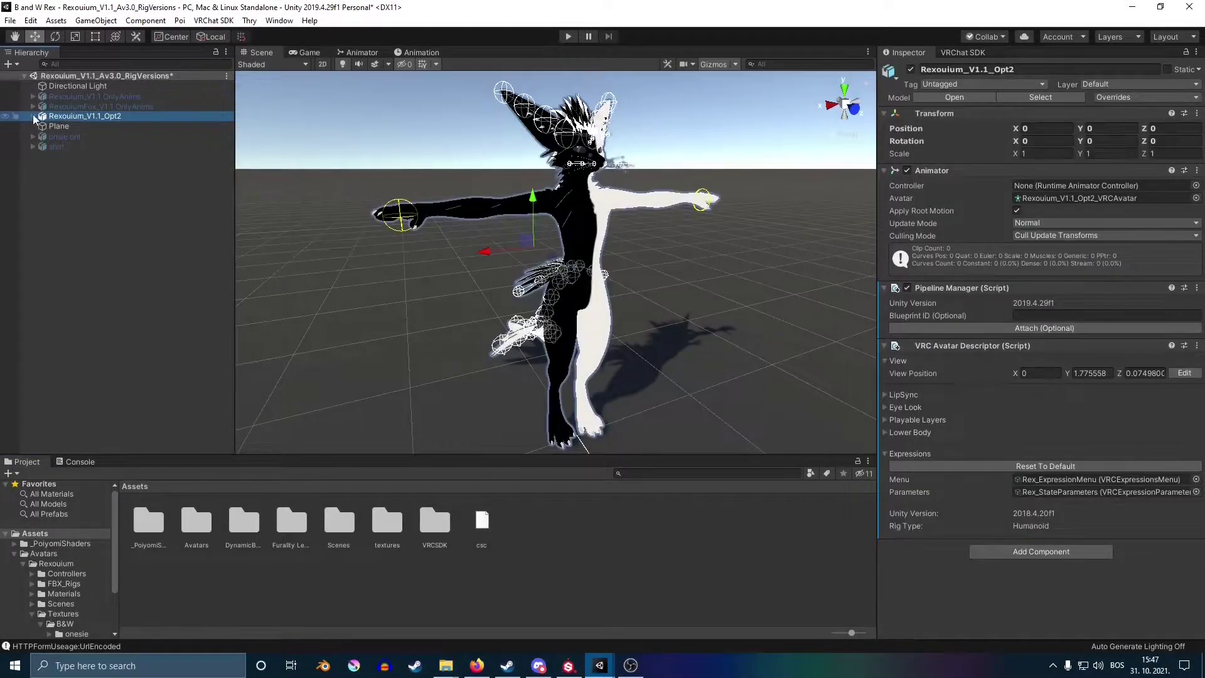
# Step: Open the FX_Overriders controller and add a Bool parameter named Texture
pyautogui.click(1037, 185)
pyautogui.doubleClick(244, 524)
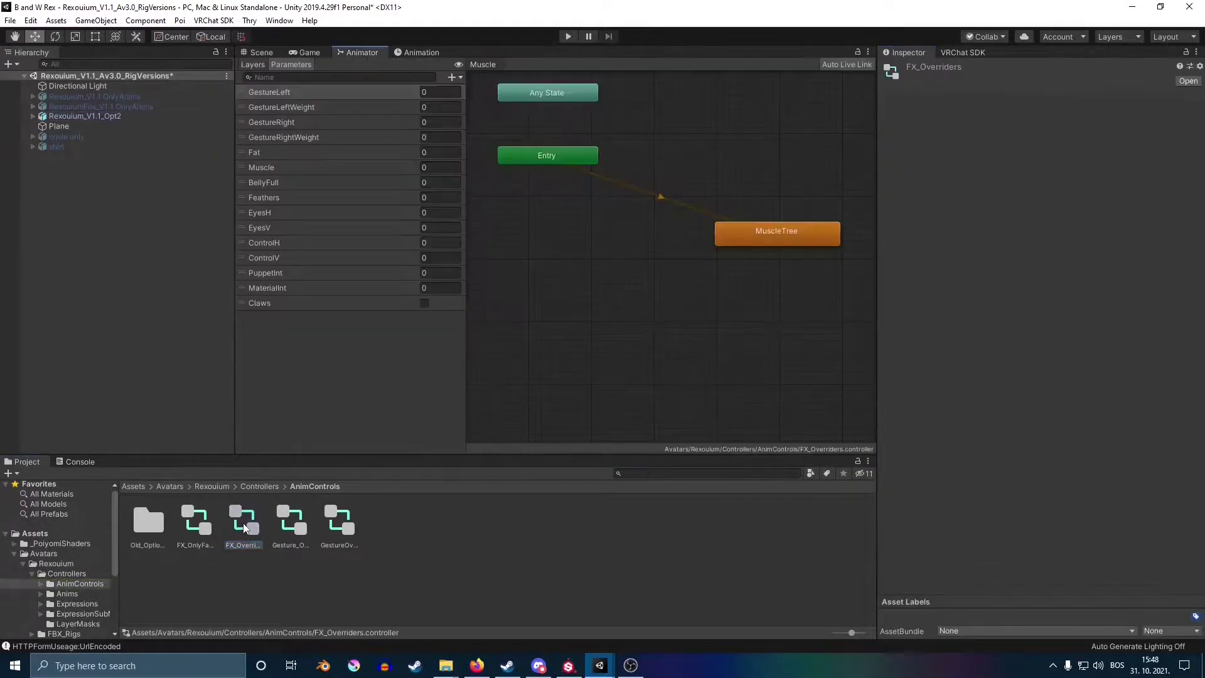
pyautogui.click(252, 65)
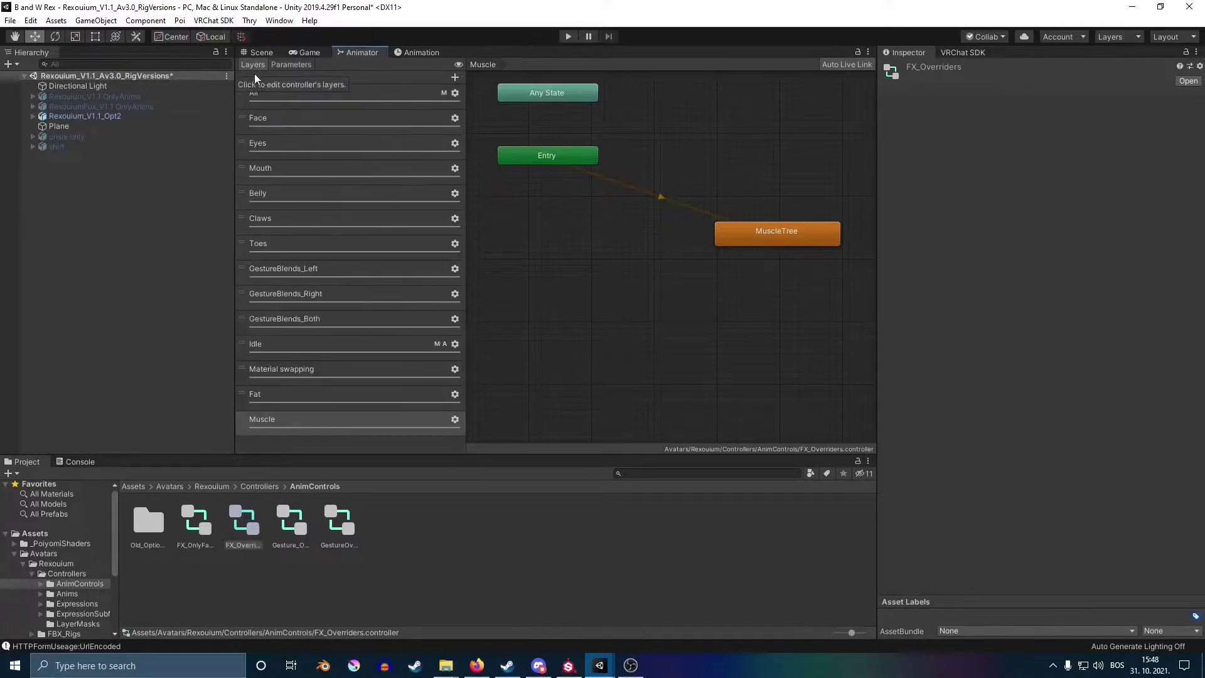
pyautogui.click(291, 65)
pyautogui.click(460, 78)
pyautogui.click(471, 122)
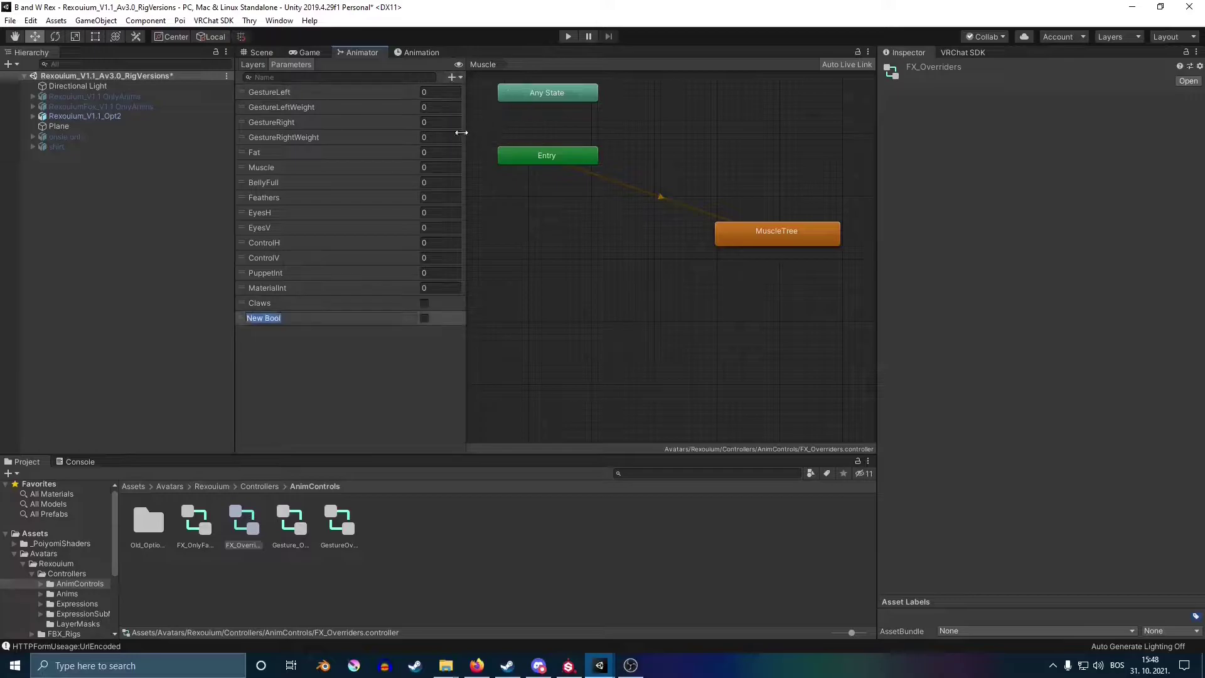
pyautogui.press('BackSpace')
pyautogui.press('Return')
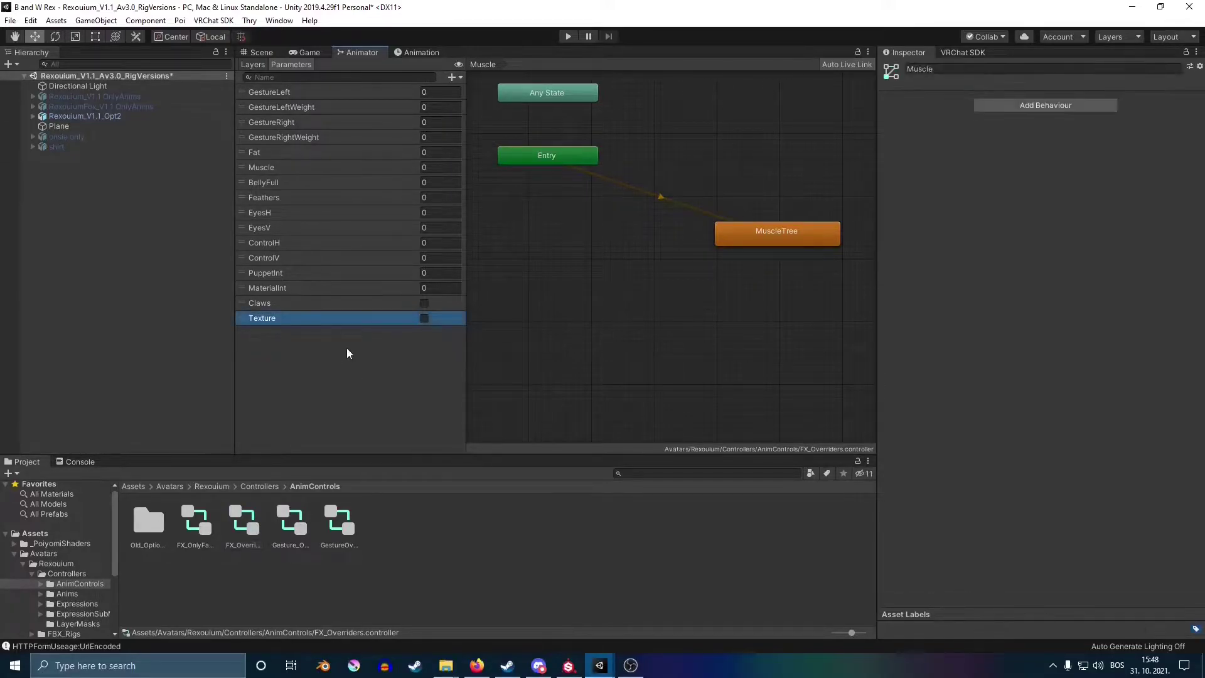
# Step: Add a layer named Texture control and set its weight to 1
pyautogui.click(254, 65)
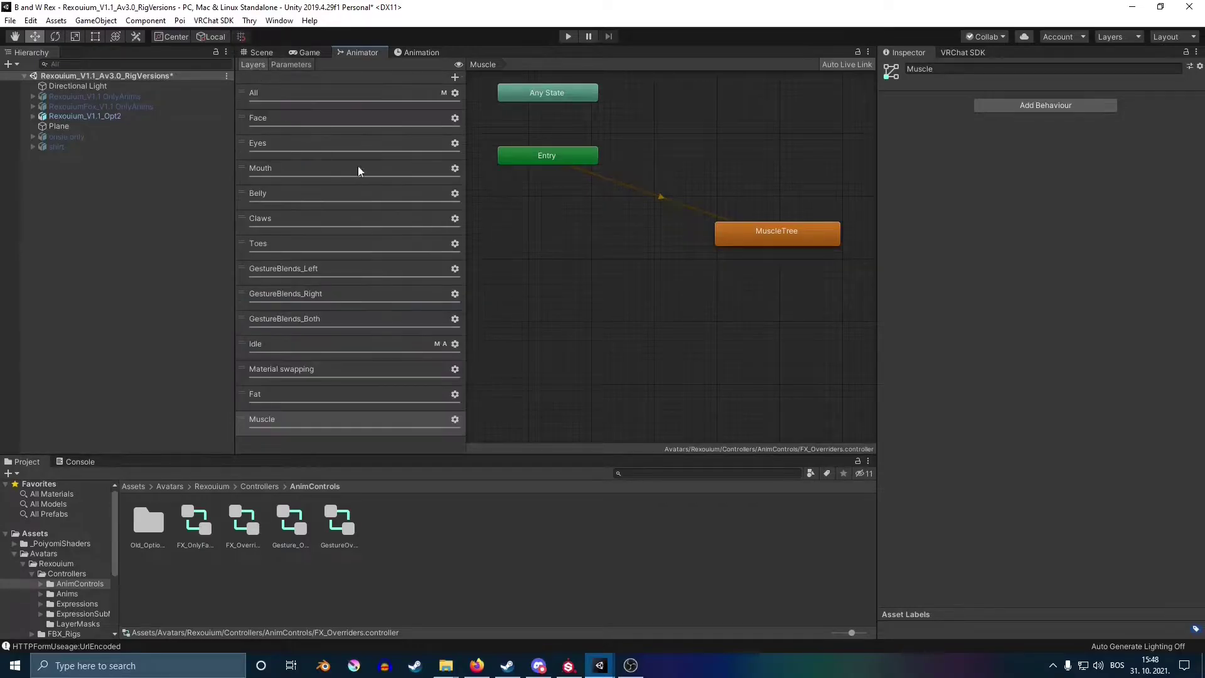
pyautogui.click(455, 76)
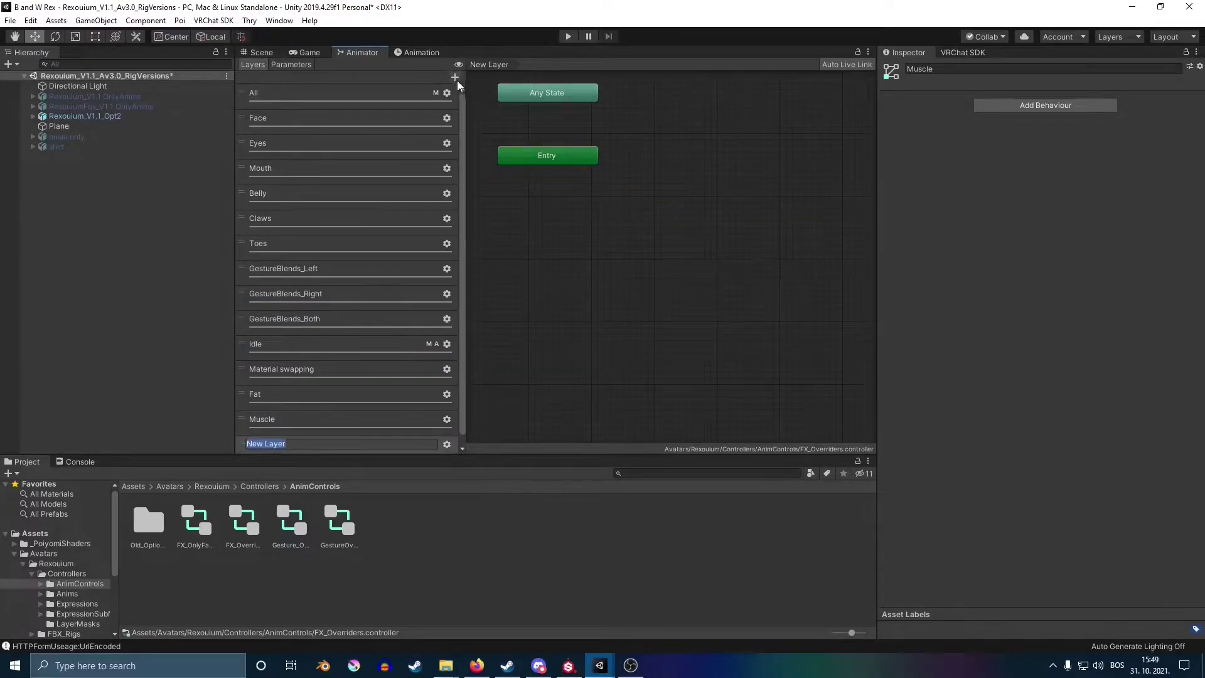
pyautogui.write('Texture control')
pyautogui.press('Return')
pyautogui.click(447, 443)
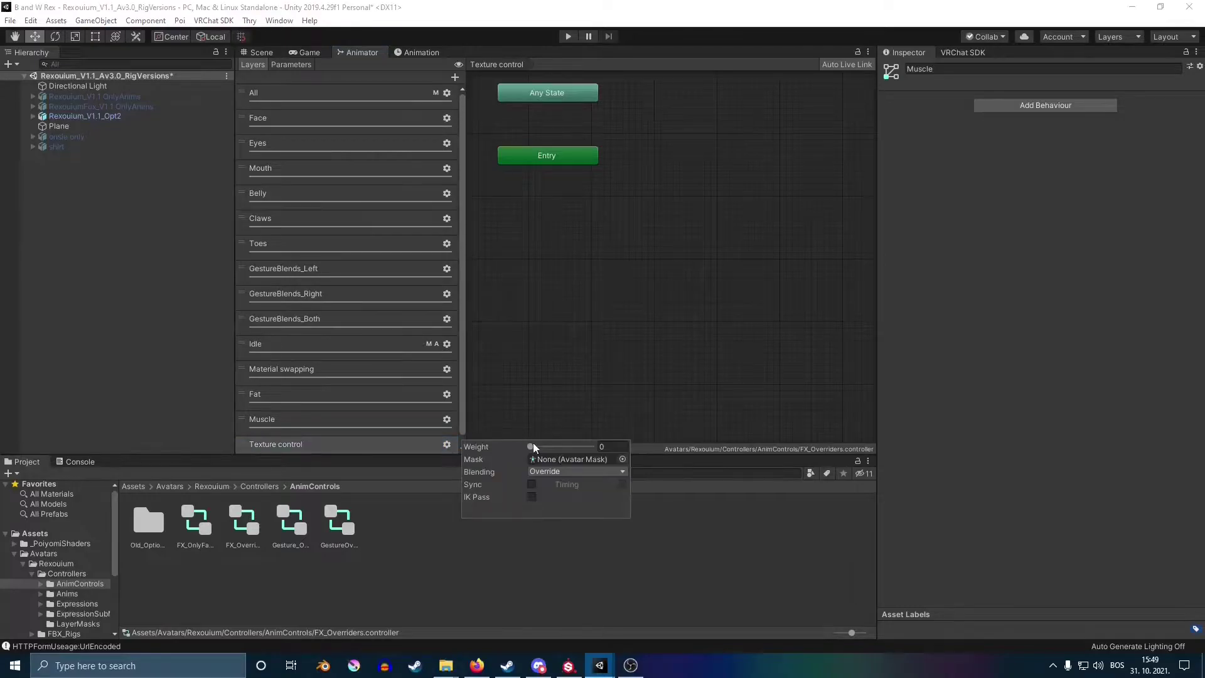
pyautogui.moveTo(532, 446); pyautogui.dragTo(732, 442)
pyautogui.click(489, 381)
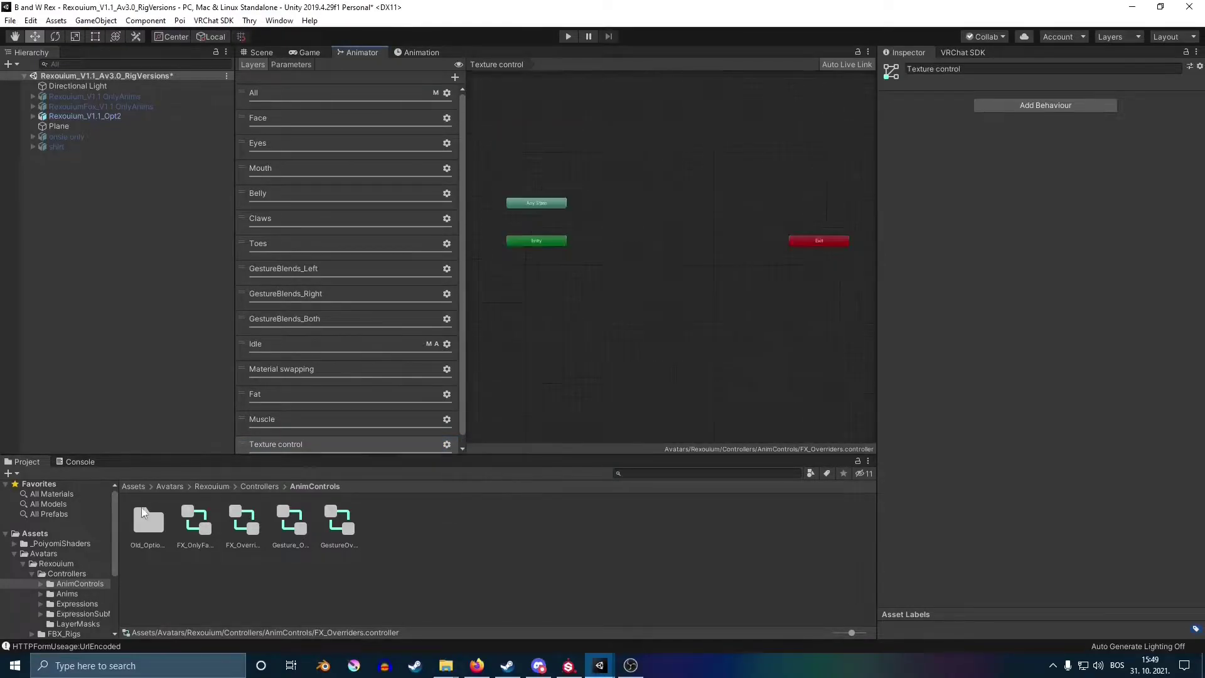
# Step: Create a new animation clip named Simple Texture in the AnimControls folder
pyautogui.rightClick(461, 573)
pyautogui.moveTo(496, 242)
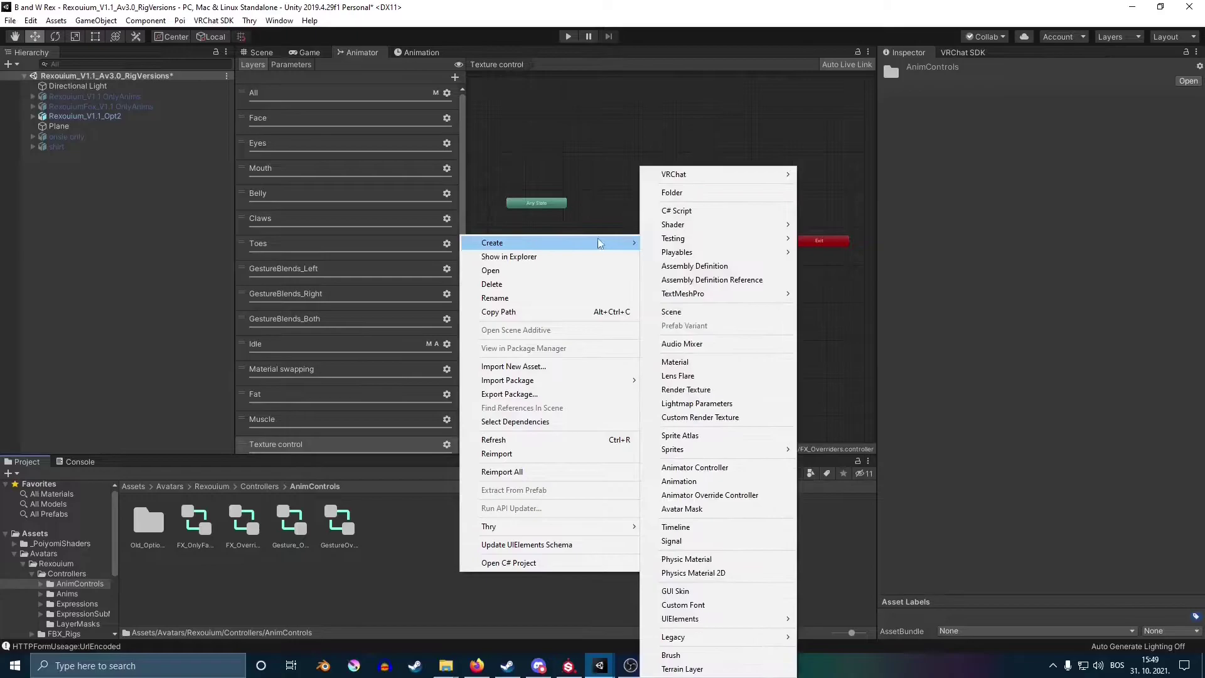
pyautogui.moveTo(676, 245)
pyautogui.click(679, 481)
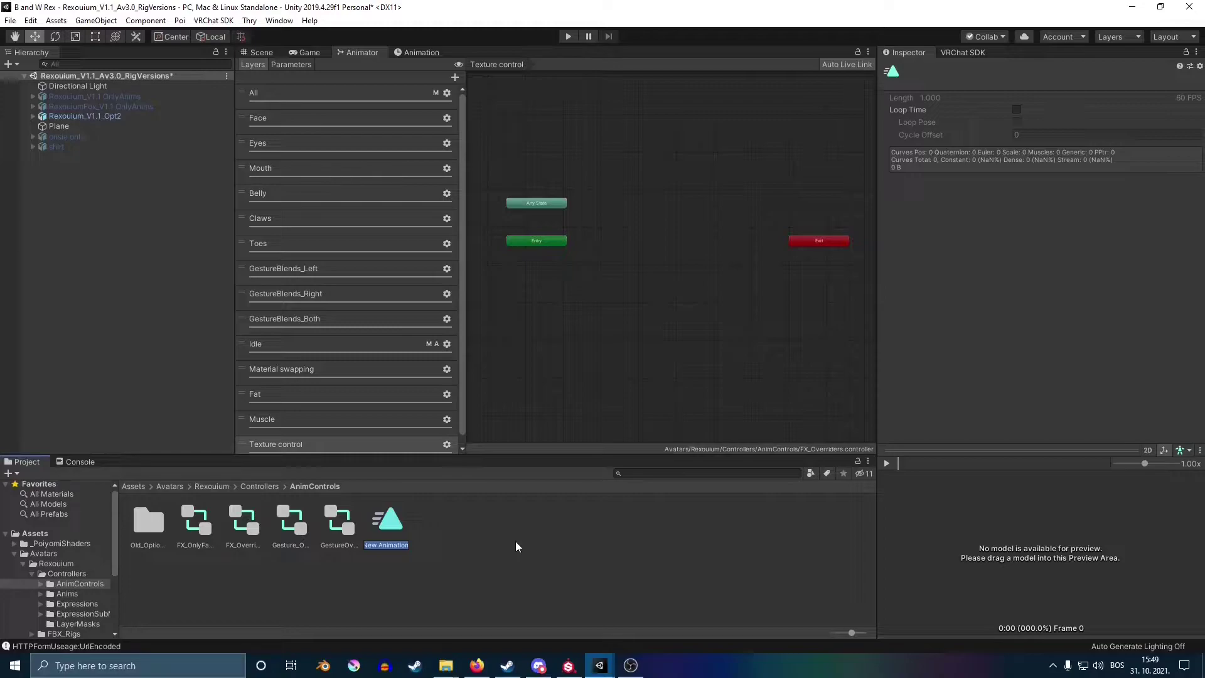
pyautogui.write('Simple Texture')
pyautogui.press('Return')
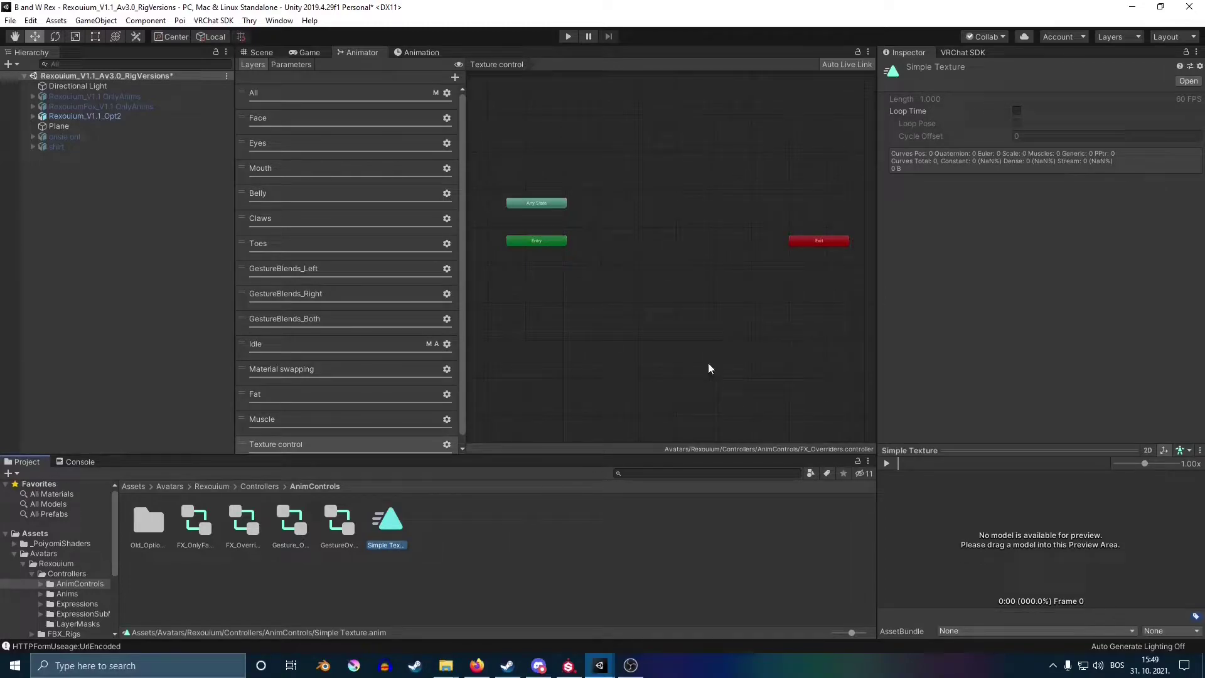
# Step: Drag Simple Texture into the Texture control layer as its default state
pyautogui.scroll(-1, 627, 333)
pyautogui.moveTo(398, 531); pyautogui.dragTo(569, 275)
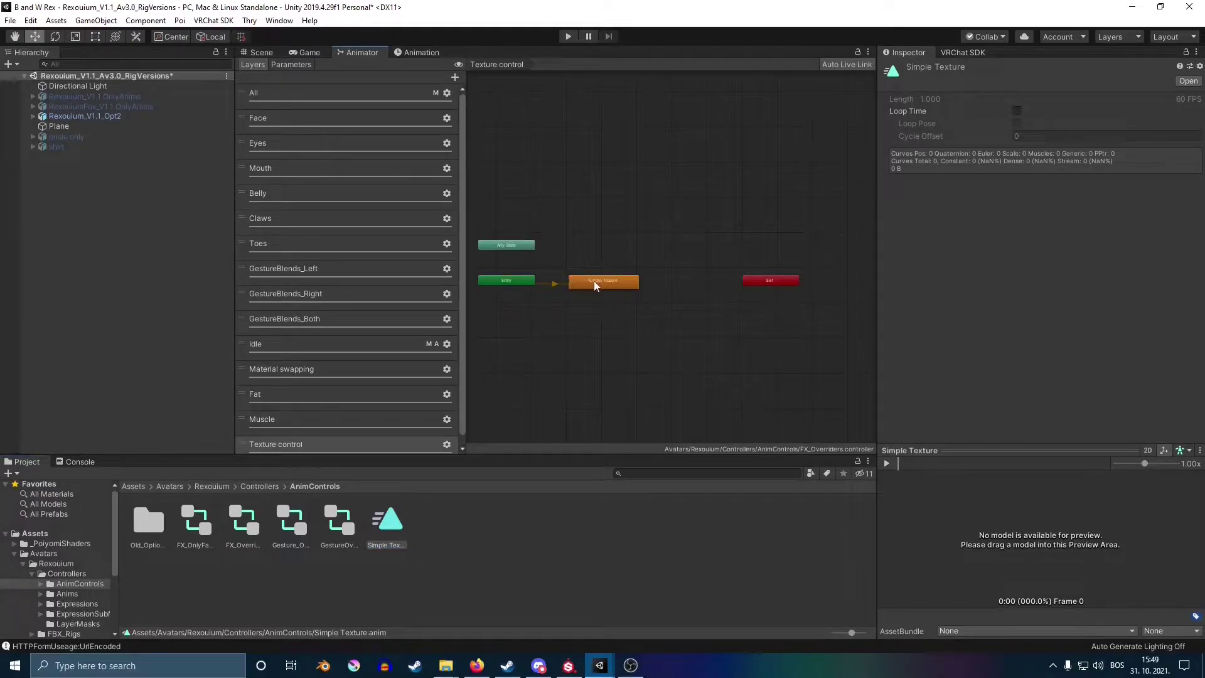
pyautogui.click(597, 274)
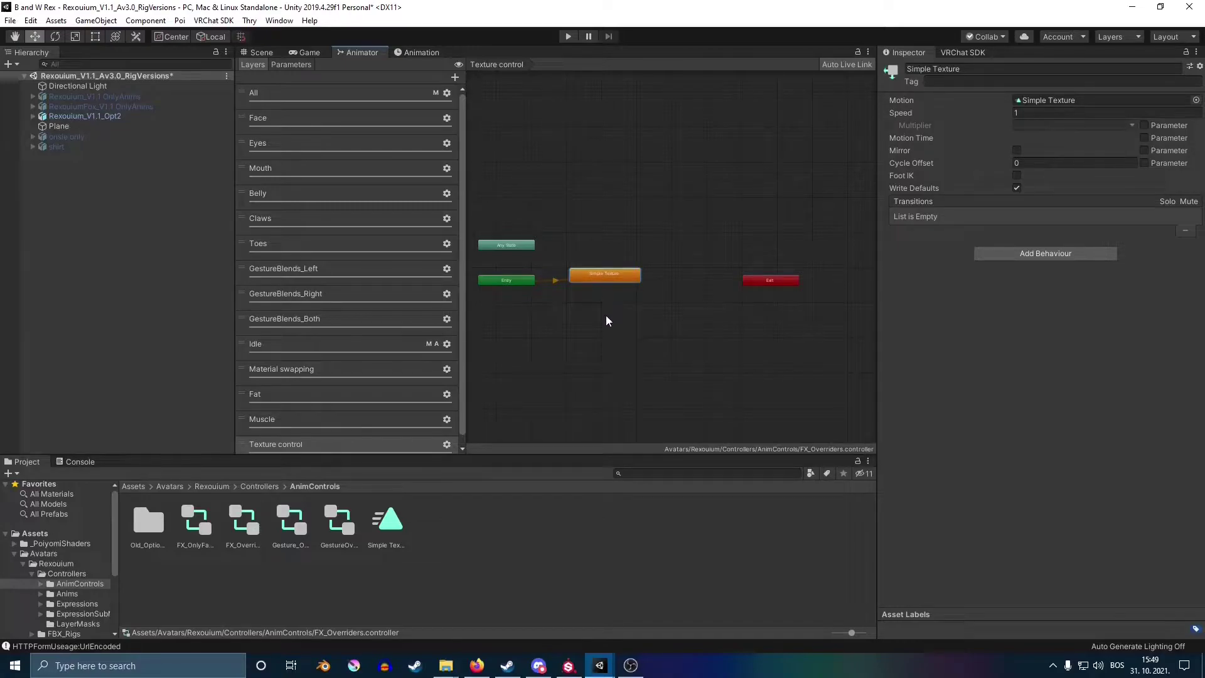
# Step: Return to the Scene view and select the Body mesh under Rexouium_V1.1_Opt2
pyautogui.click(258, 52)
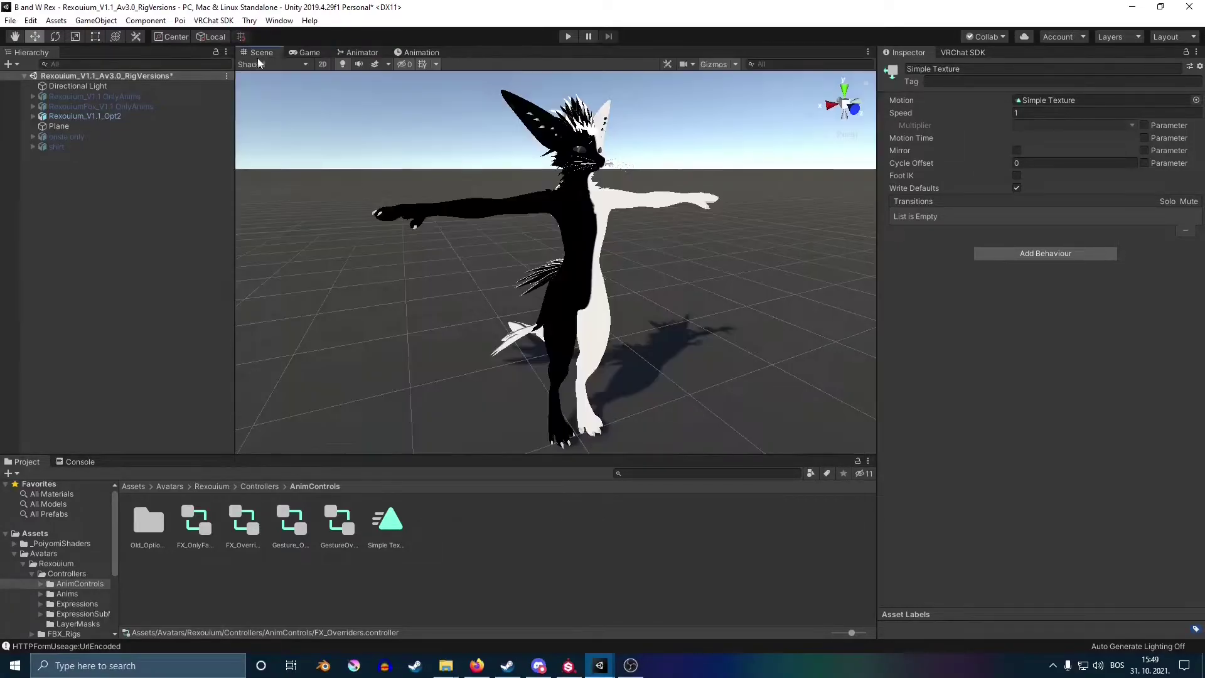
pyautogui.click(130, 118)
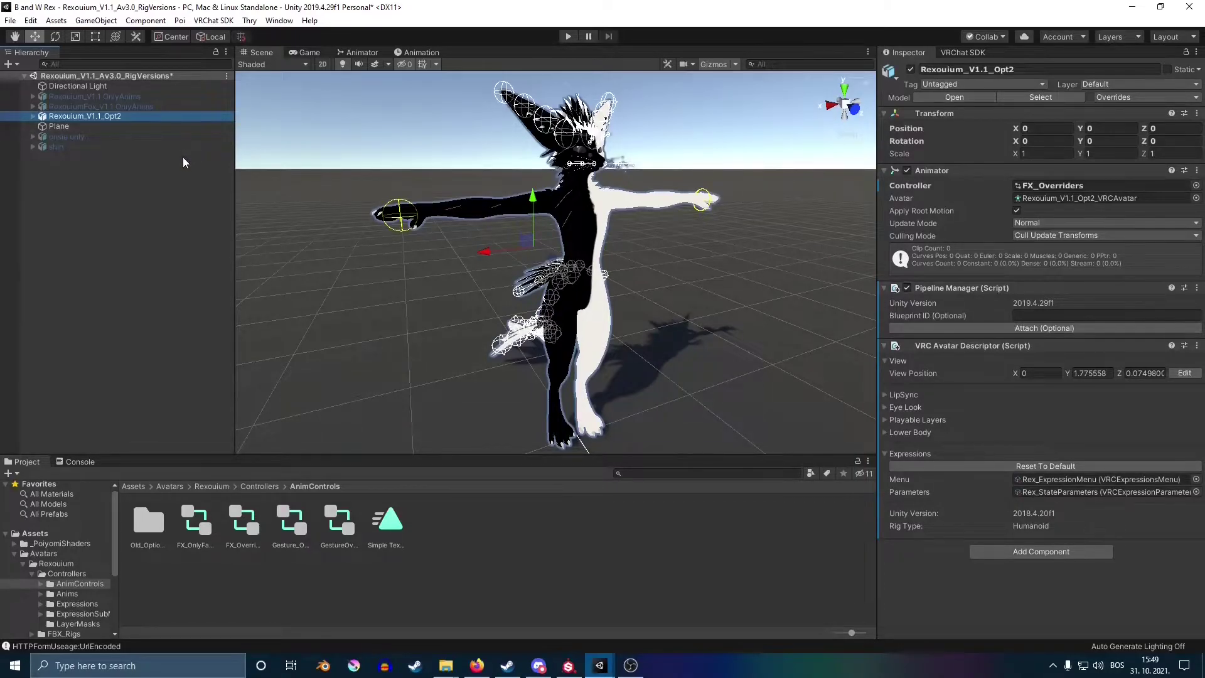
pyautogui.click(32, 116)
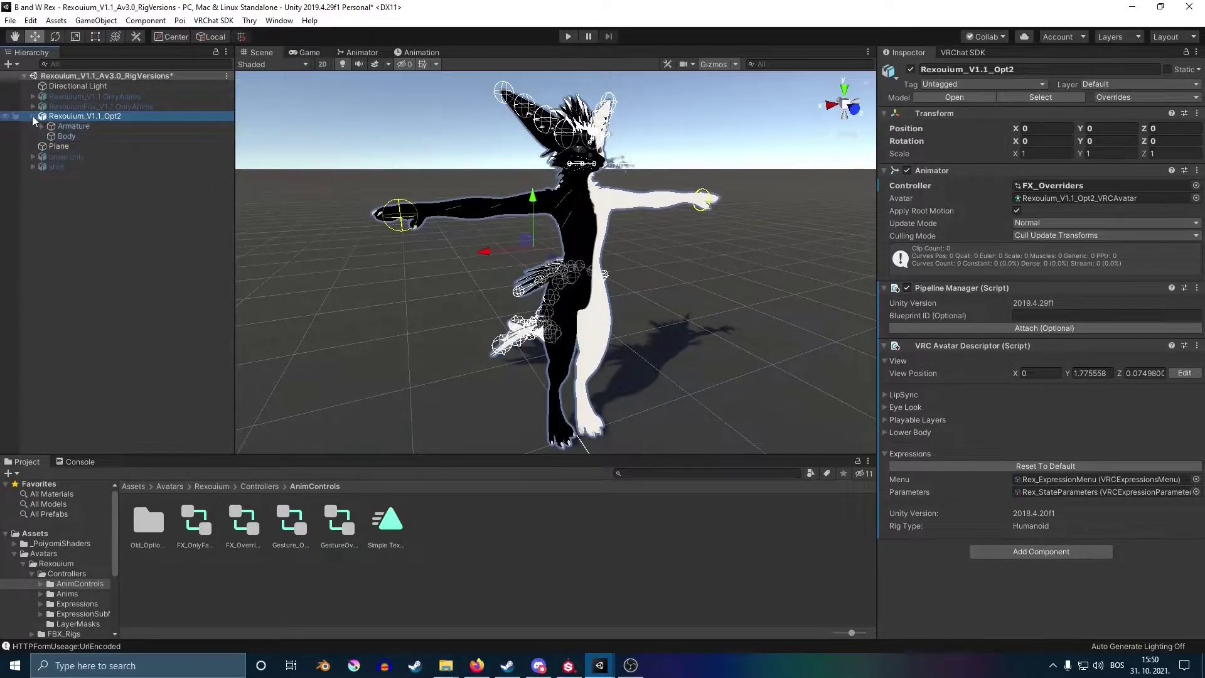
pyautogui.click(69, 136)
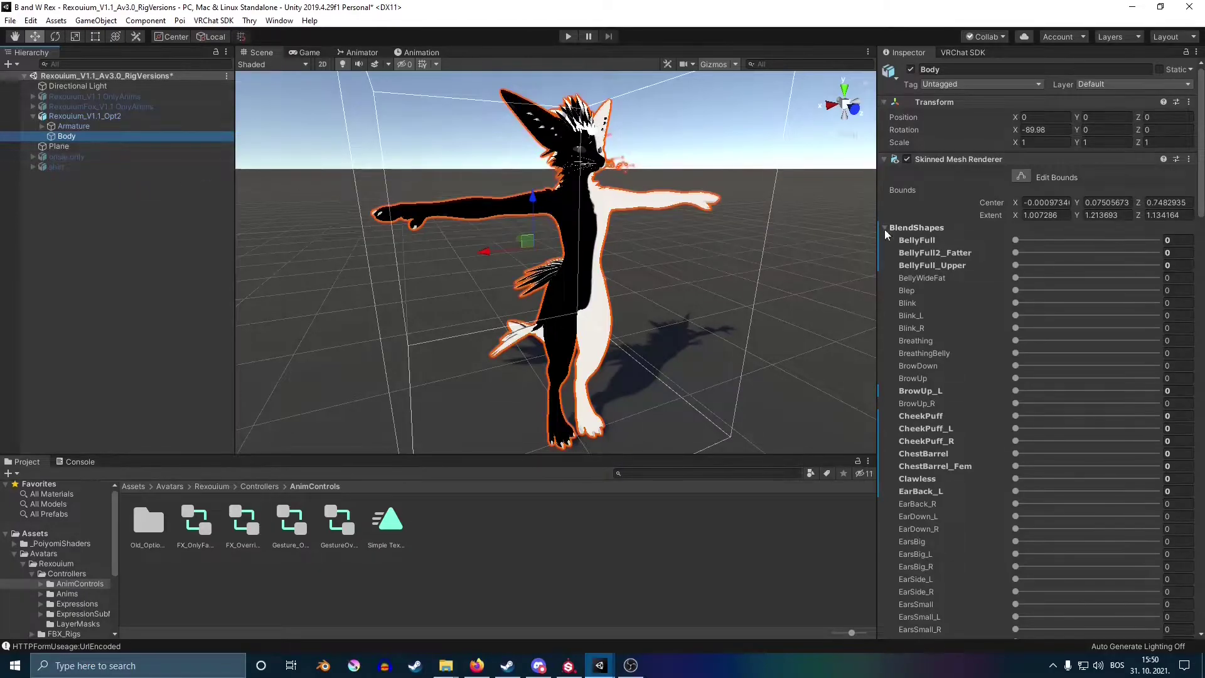
# Step: Expand the Body's New Material through Special Effects to its Dissolve settings
pyautogui.click(884, 228)
pyautogui.scroll(-3, 946, 276)
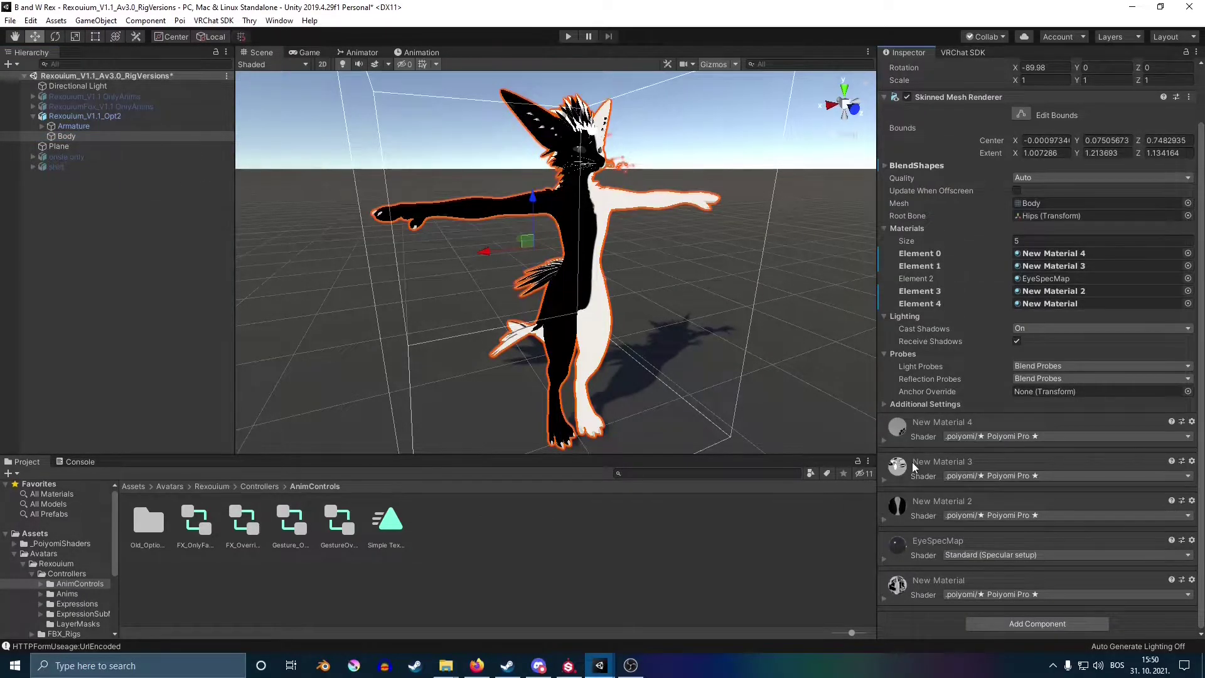
pyautogui.click(885, 598)
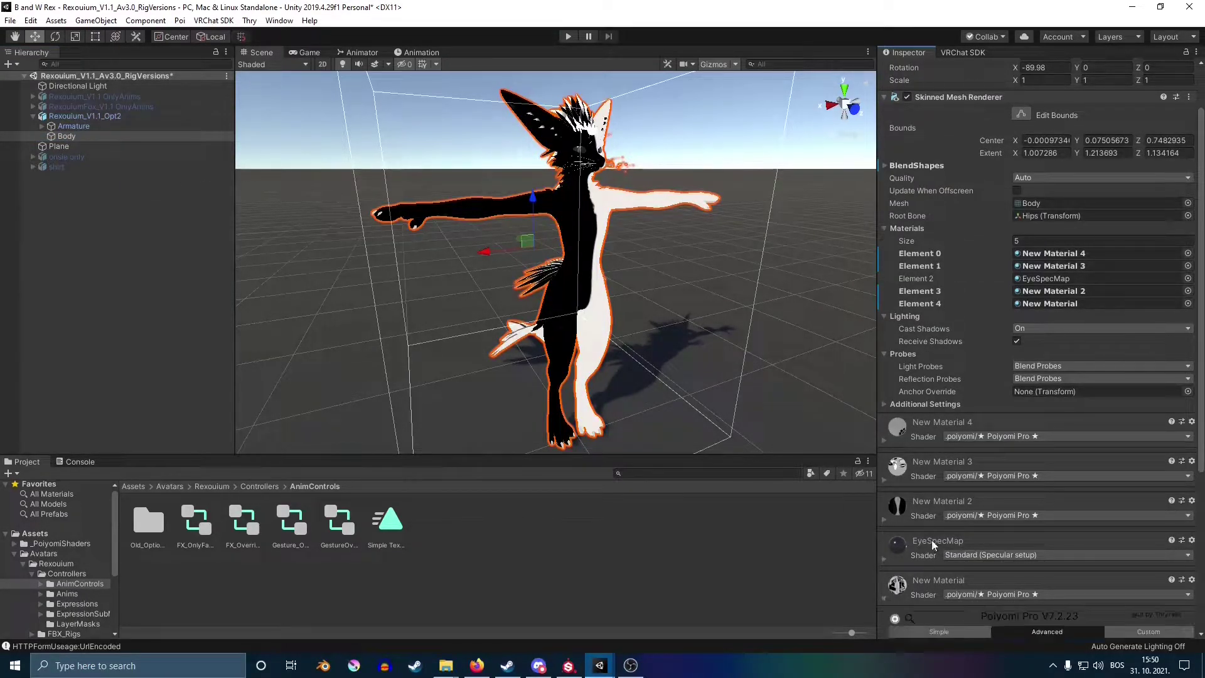
pyautogui.scroll(-5, 944, 504)
pyautogui.click(894, 483)
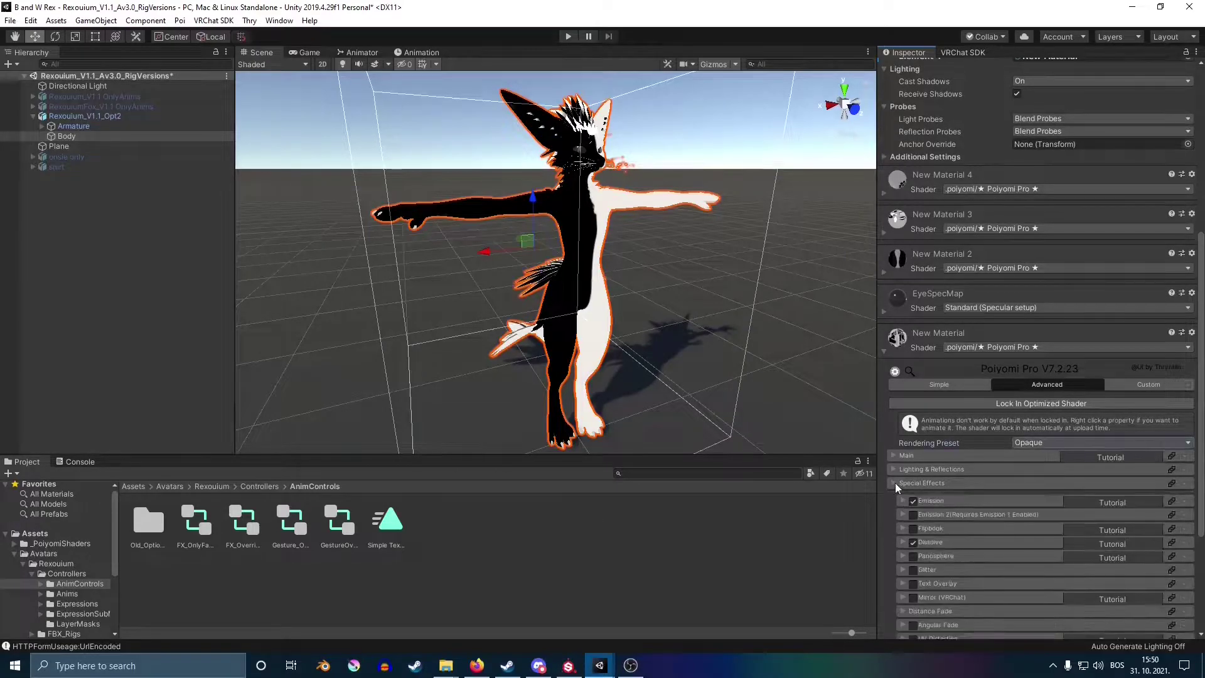
pyautogui.scroll(-5, 896, 481)
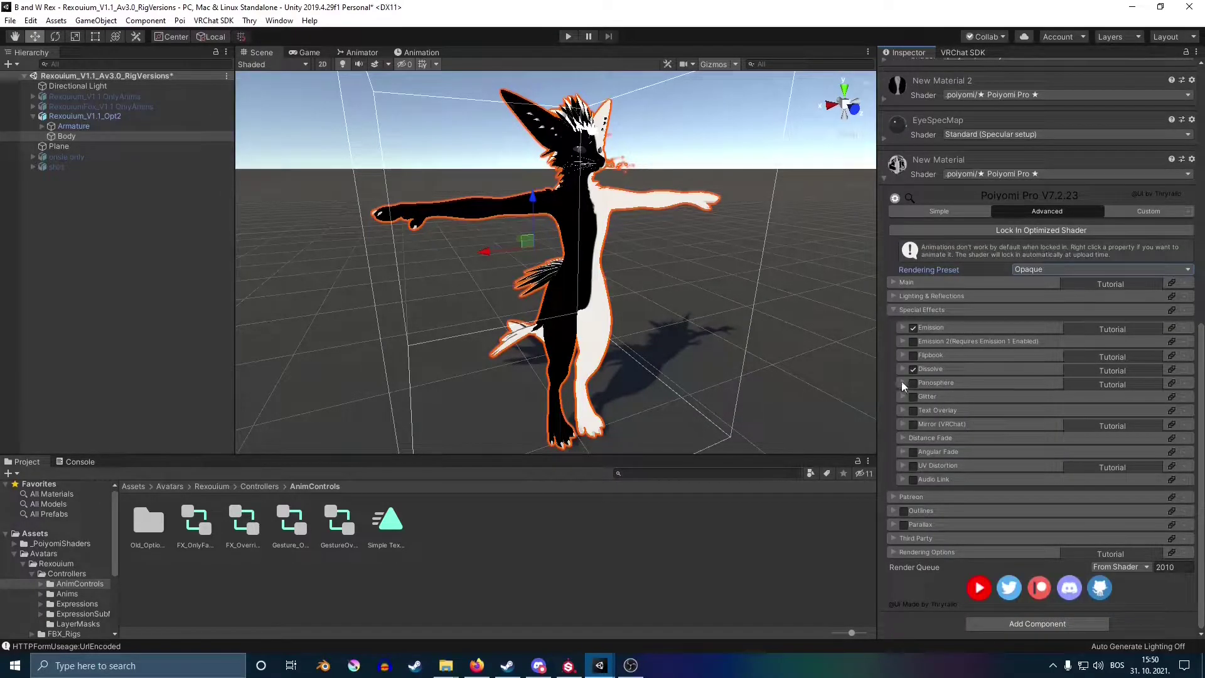
pyautogui.click(901, 368)
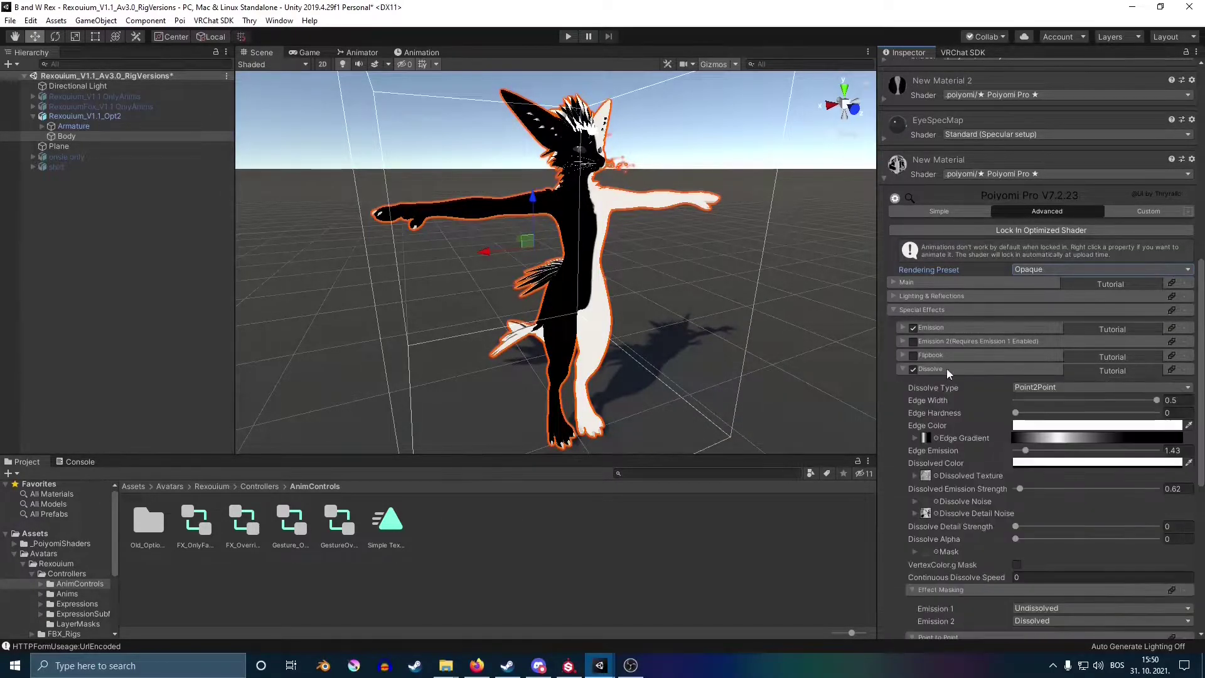
pyautogui.scroll(-6, 1093, 363)
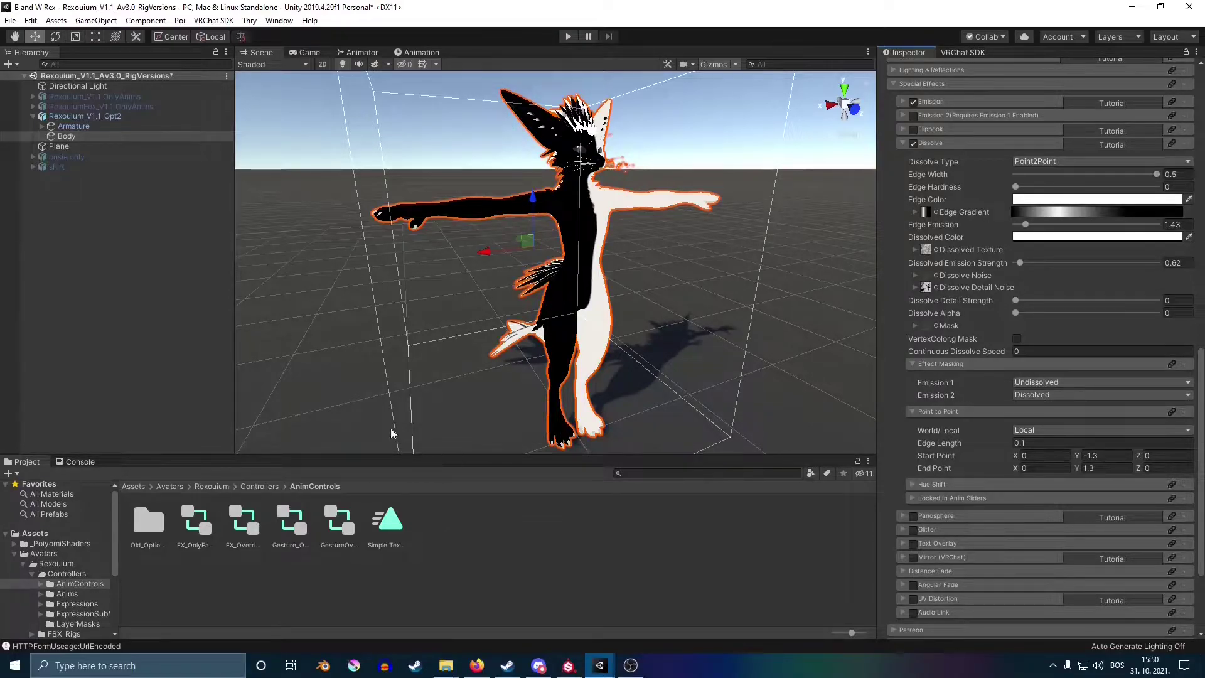
# Step: Dock the Animation window beside the scene and select the Simple Texture clip
pyautogui.click(419, 52)
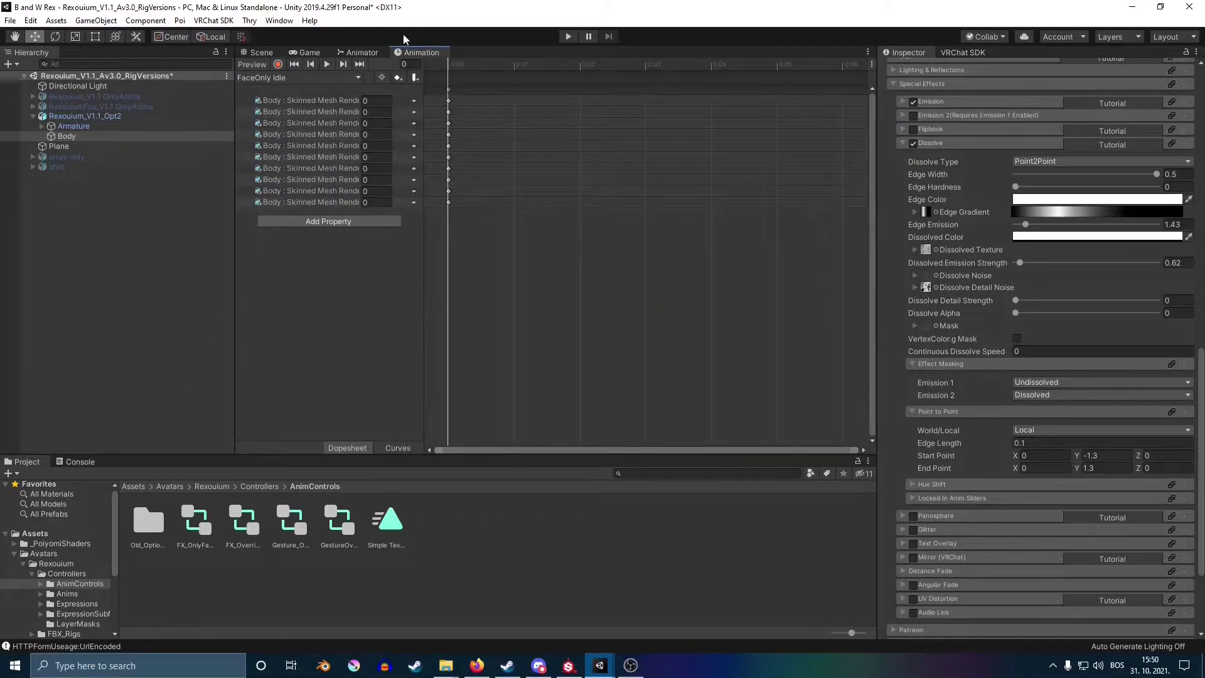
pyautogui.moveTo(416, 52); pyautogui.dragTo(126, 464)
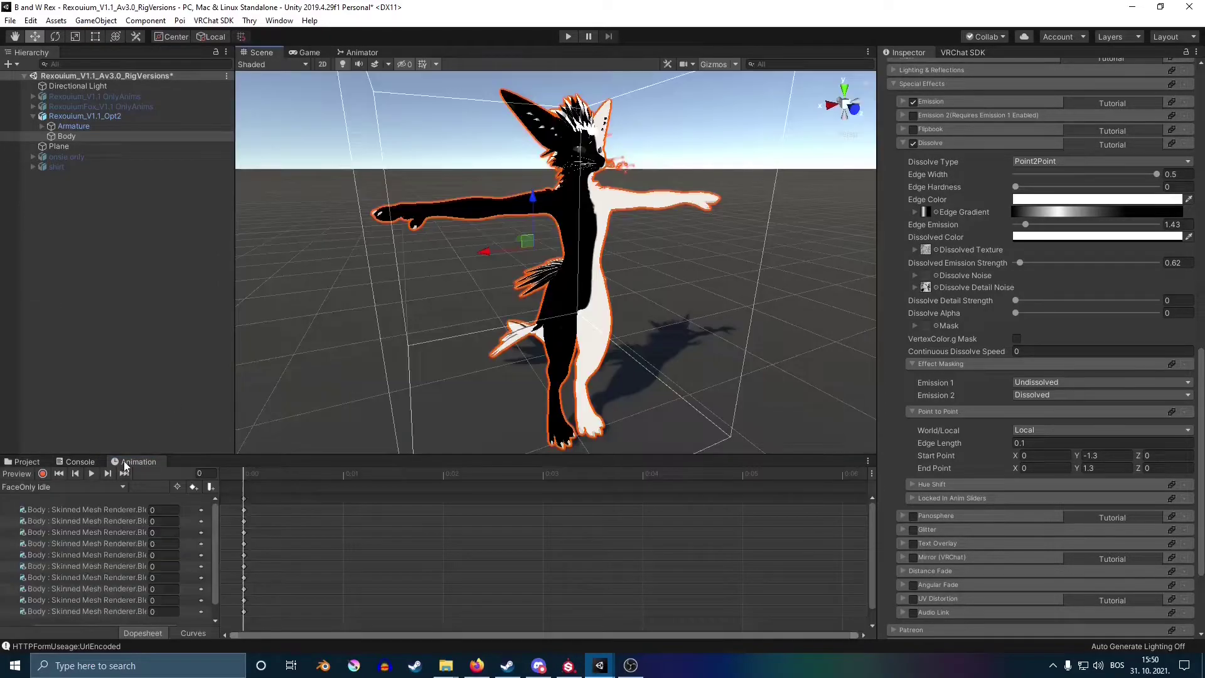
pyautogui.click(74, 488)
pyautogui.click(48, 503)
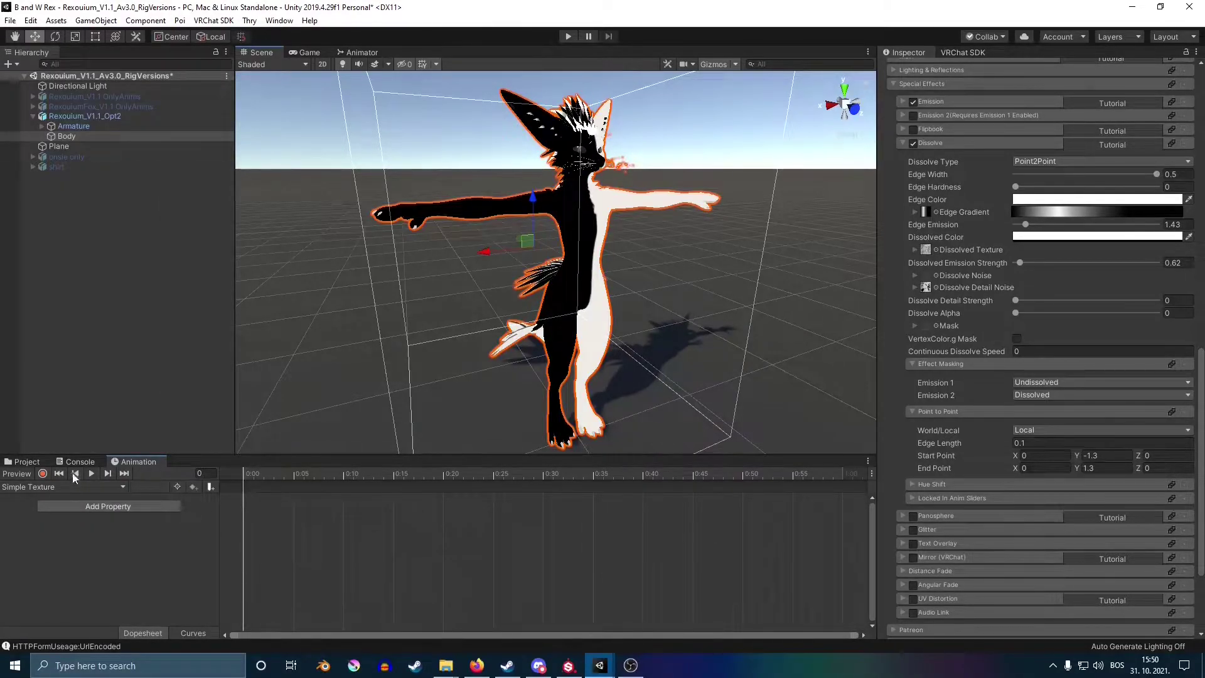
# Step: Record a Dissolve Alpha keyframe at 0, then stop recording and exit preview
pyautogui.click(42, 473)
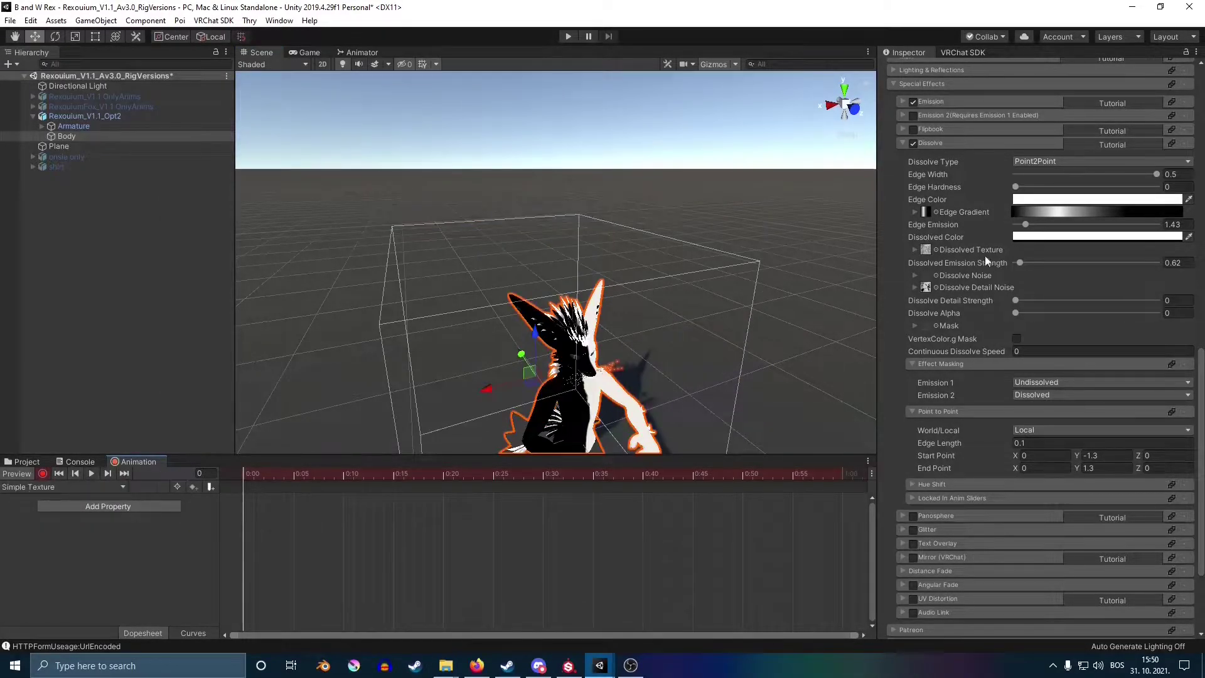
pyautogui.moveTo(1017, 314); pyautogui.dragTo(983, 324)
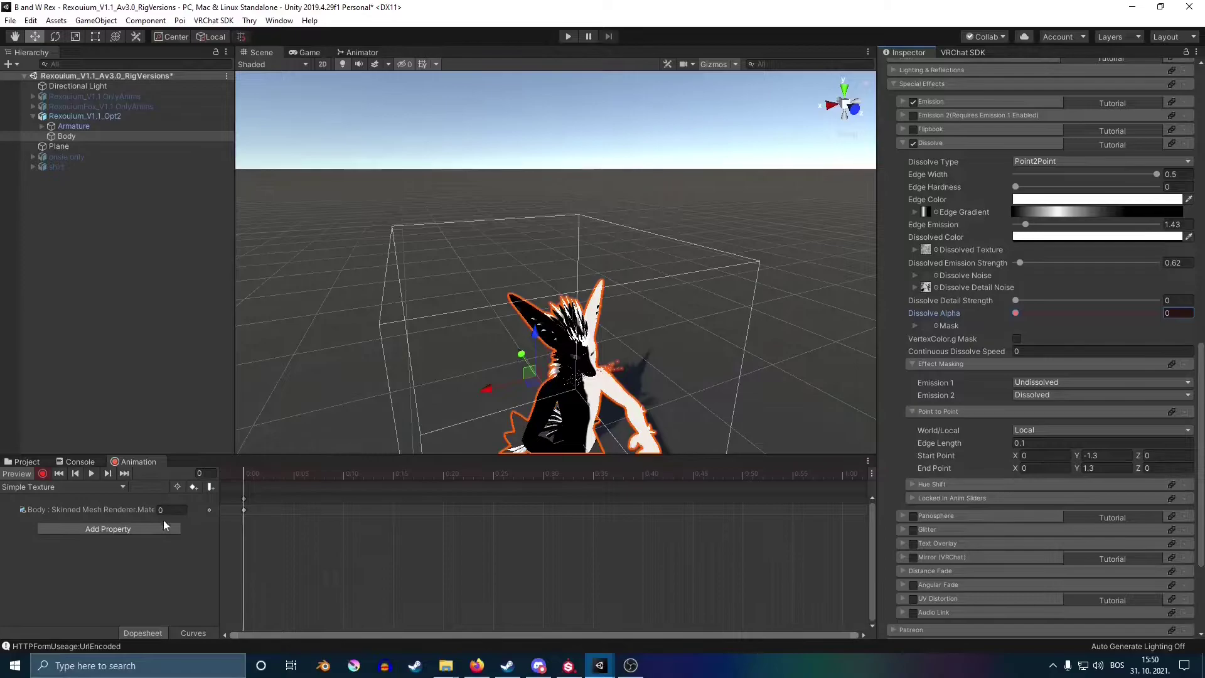
pyautogui.click(42, 474)
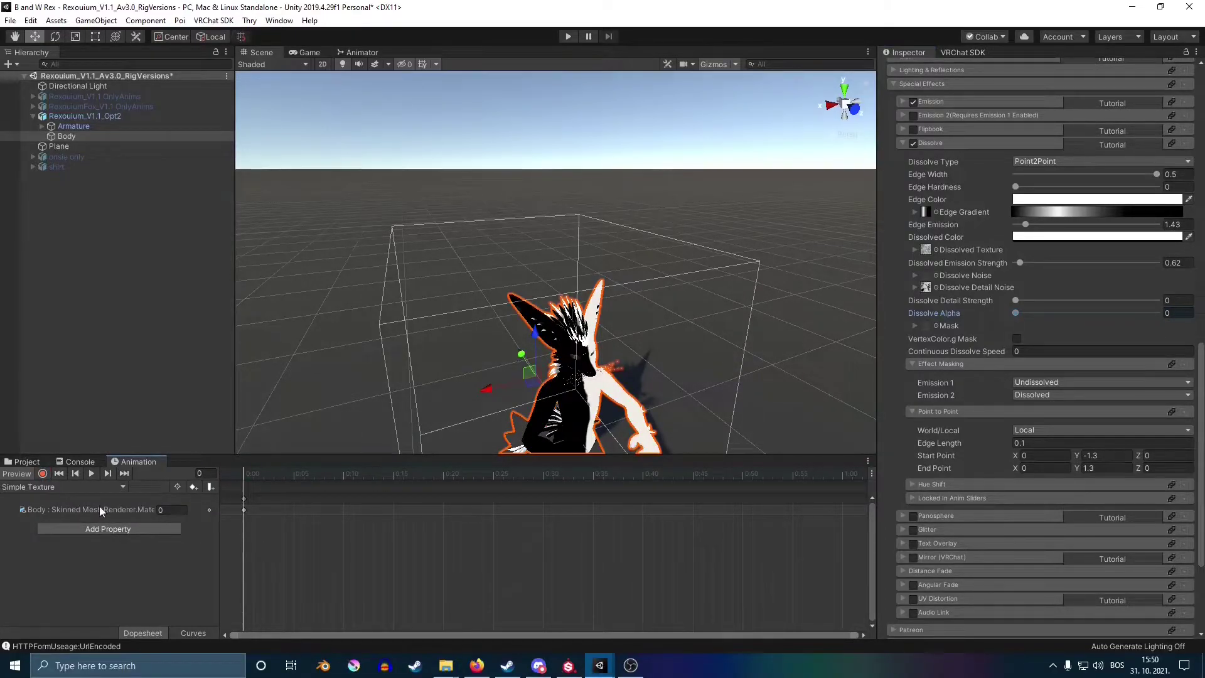
pyautogui.click(20, 474)
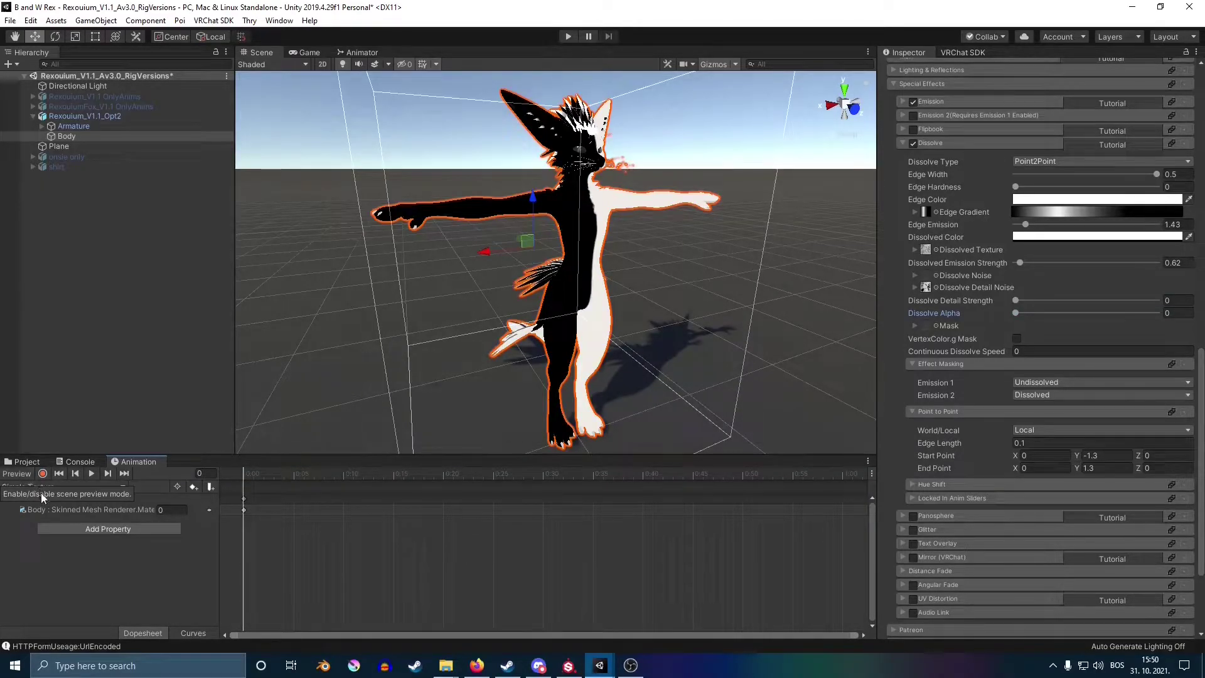
pyautogui.click(25, 463)
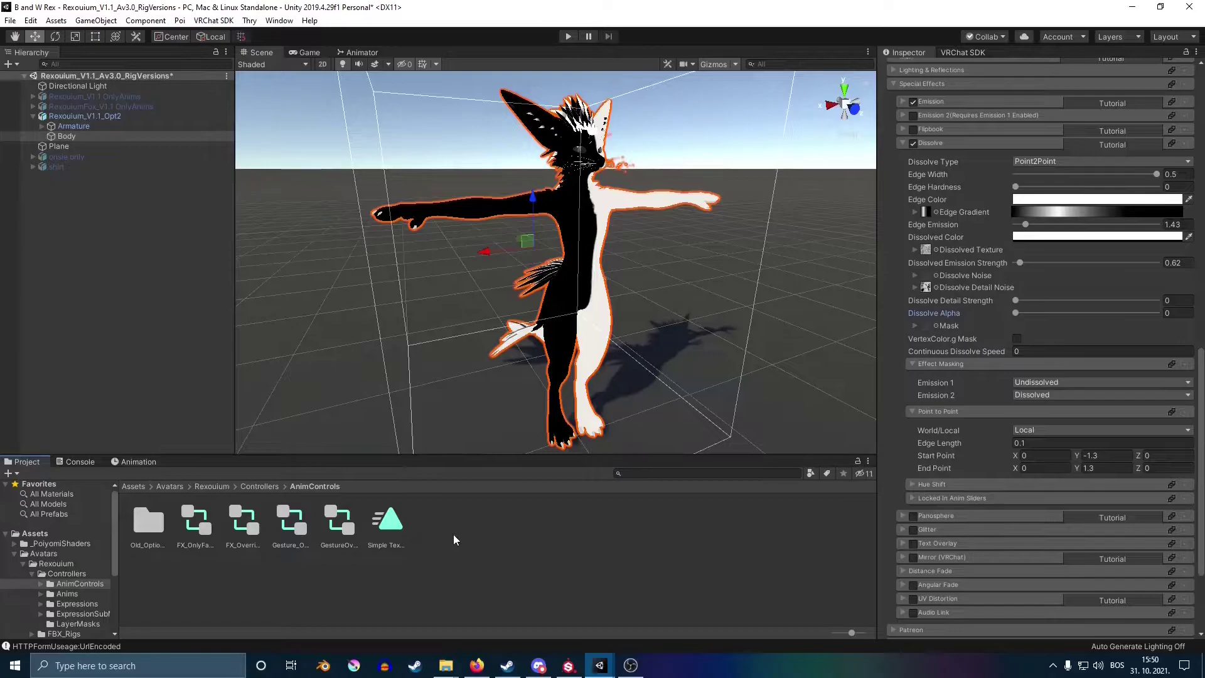
# Step: Duplicate the Simple Texture clip and rename the copy to Complex Texture
pyautogui.click(391, 524)
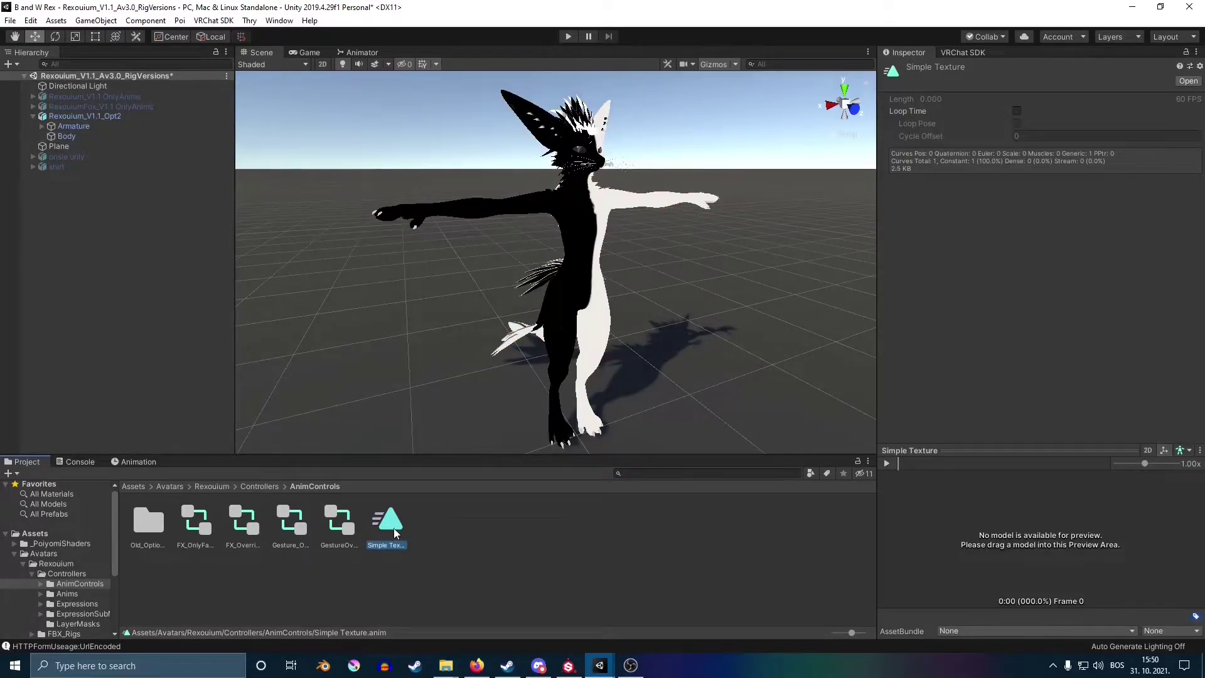
pyautogui.hotkey('ctrl', 'd')
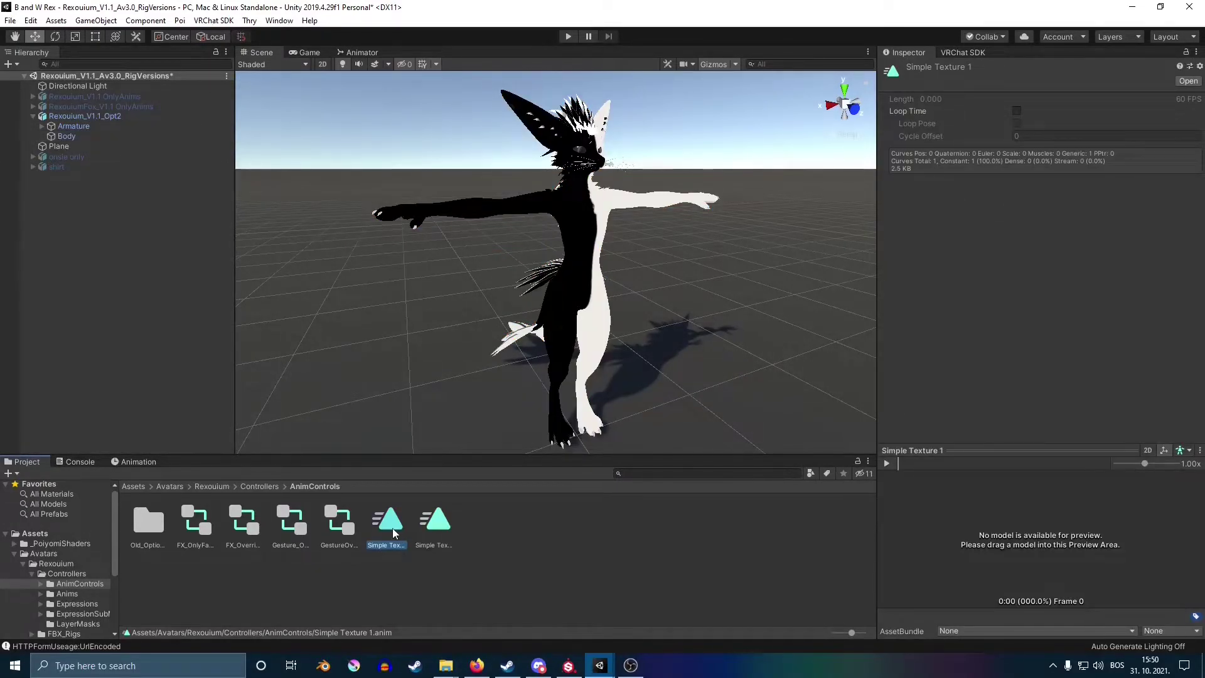
pyautogui.rightClick(392, 529)
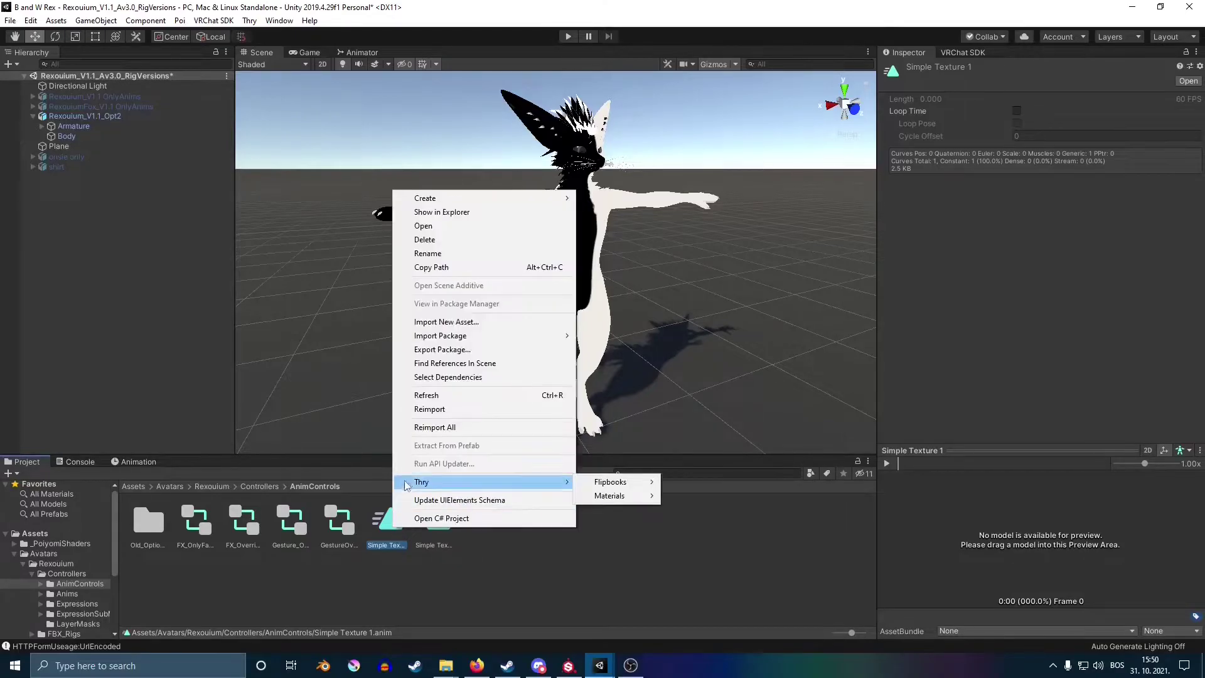
pyautogui.click(438, 254)
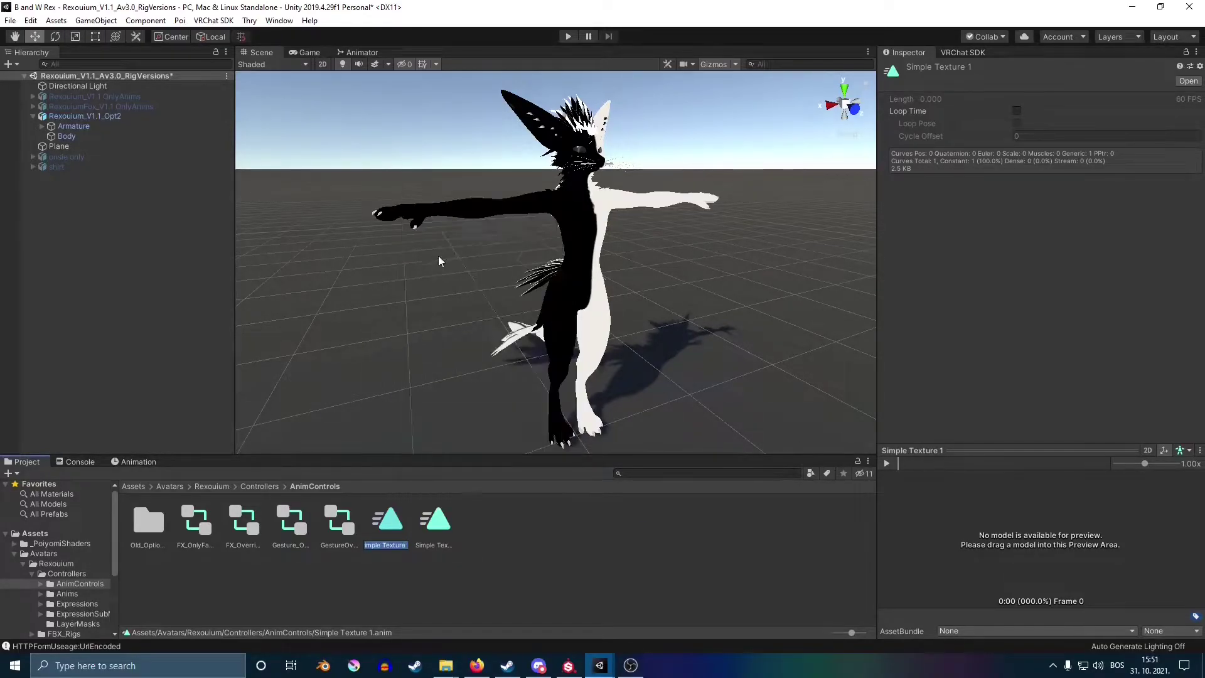
pyautogui.write('Com')
pyautogui.write('ple')
pyautogui.write('x Texture')
pyautogui.press('Return')
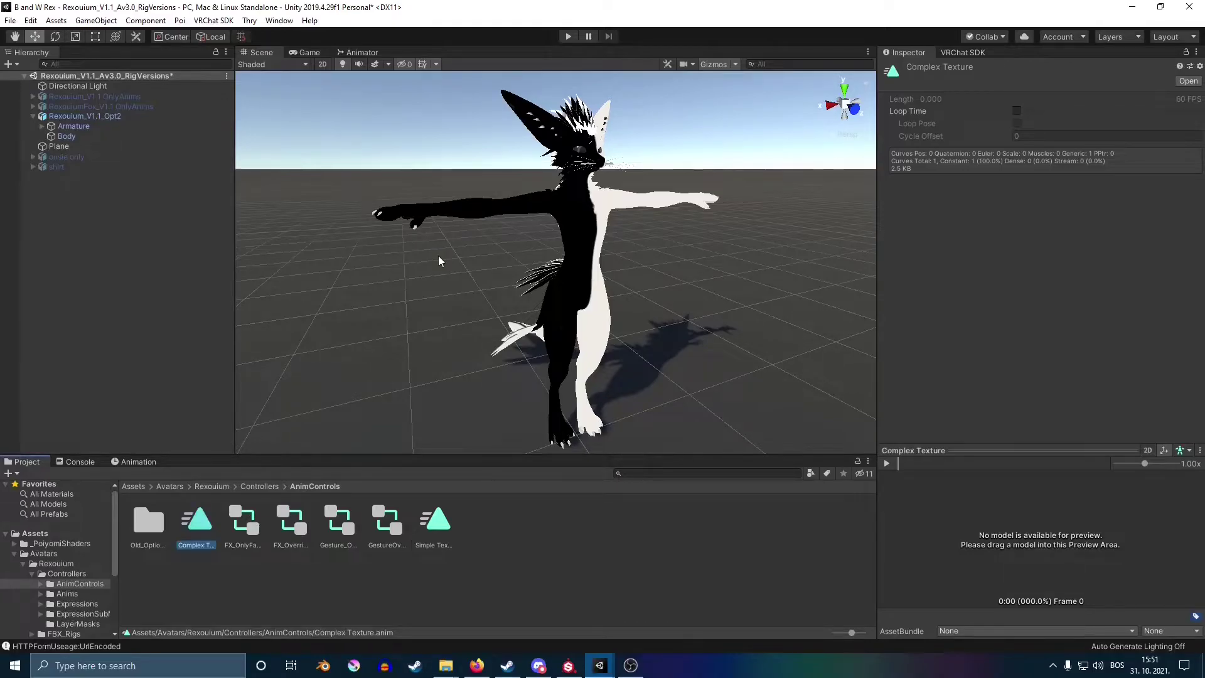
pyautogui.click(151, 461)
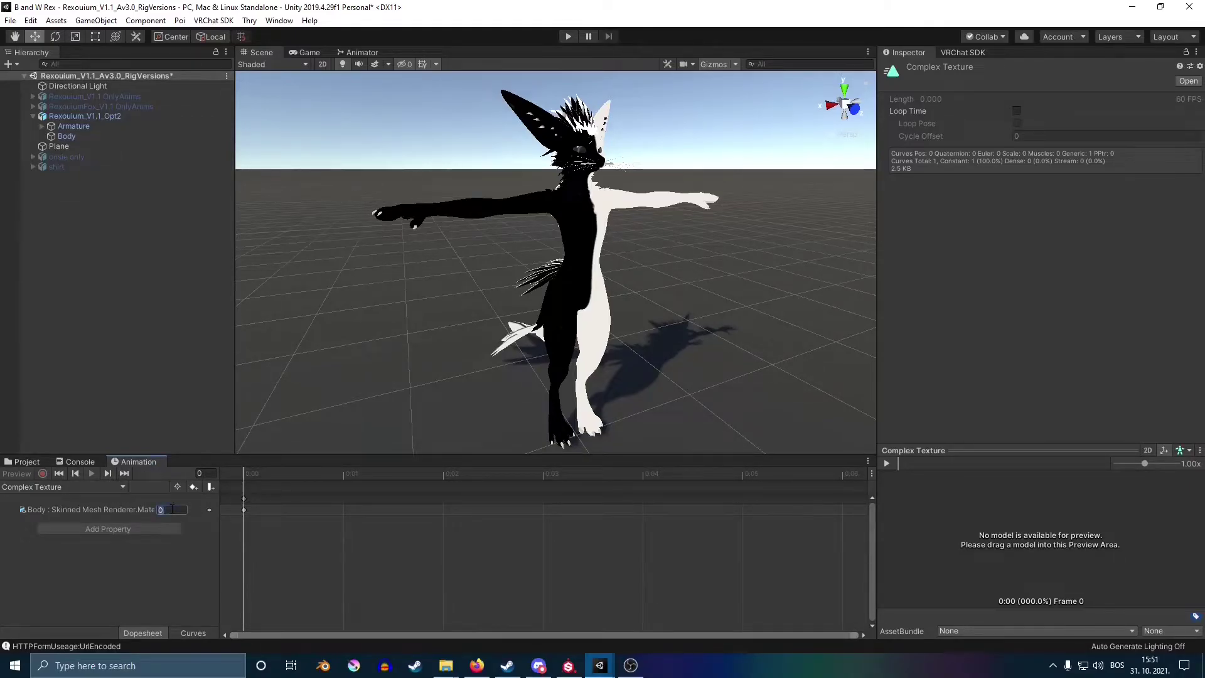
# Step: Set Complex Texture's keyframe value to 1 and add it as a state in the Texture control layer
pyautogui.write('1')
pyautogui.click(27, 461)
pyautogui.click(362, 52)
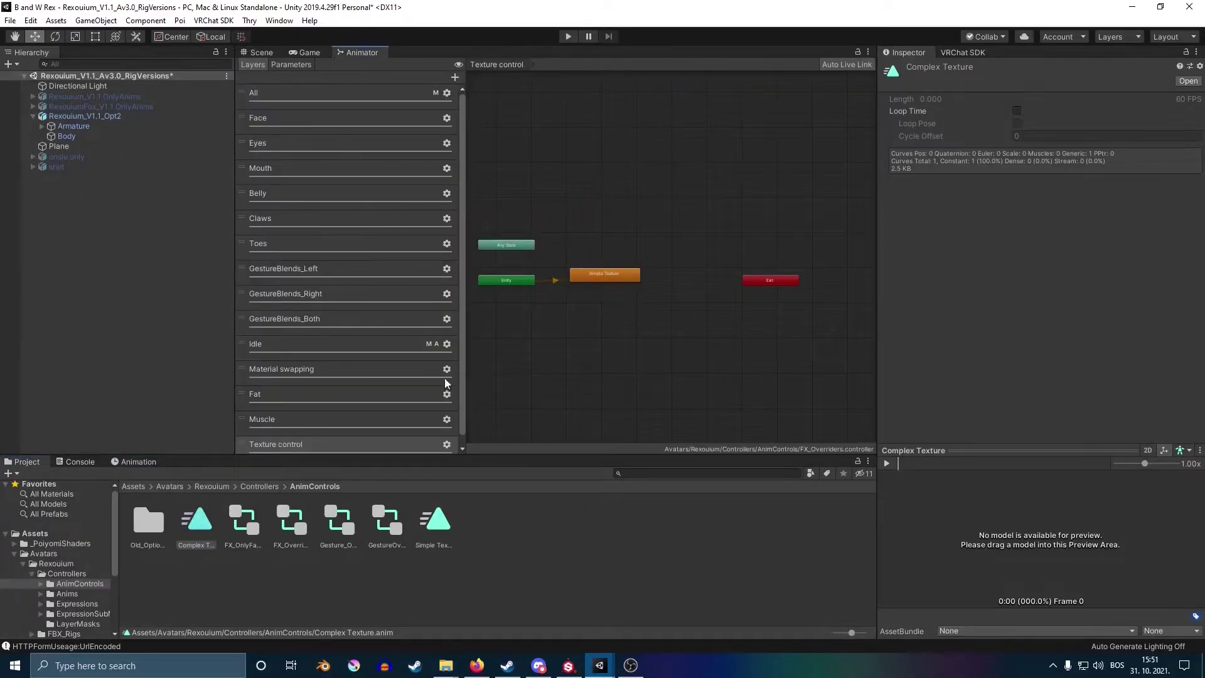
pyautogui.moveTo(193, 533); pyautogui.dragTo(667, 278)
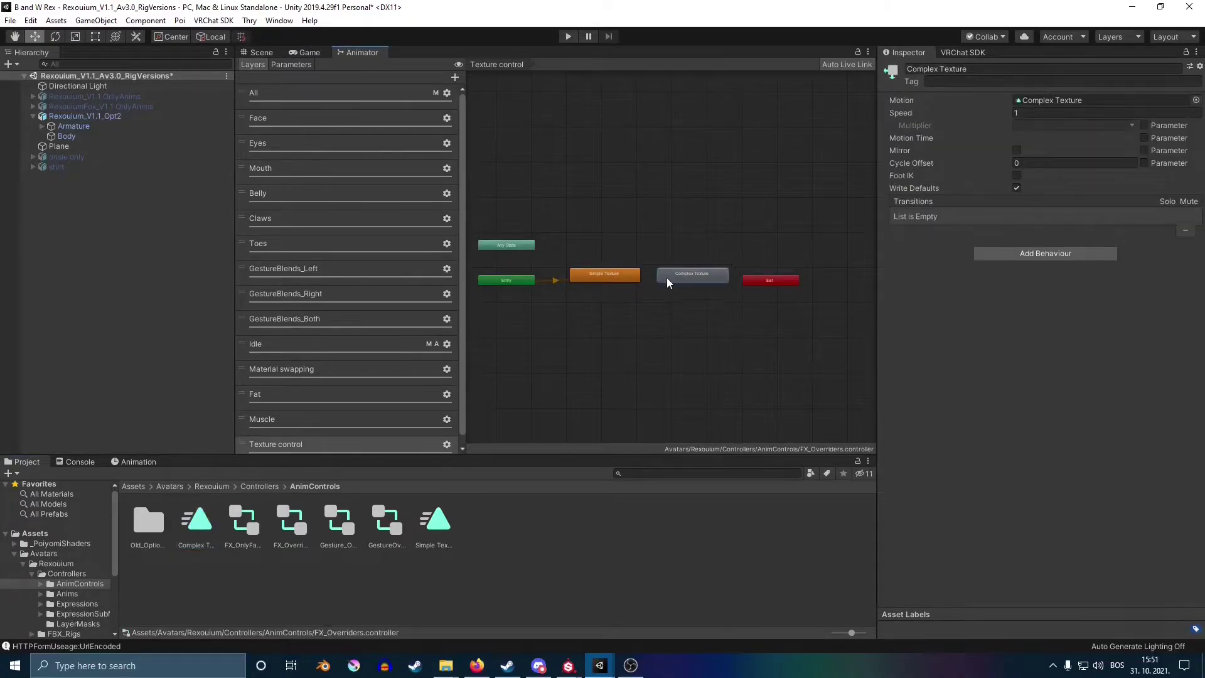
# Step: Make transitions from Simple Texture to Complex Texture and back again
pyautogui.rightClick(636, 276)
pyautogui.click(679, 283)
pyautogui.click(690, 277)
pyautogui.rightClick(688, 277)
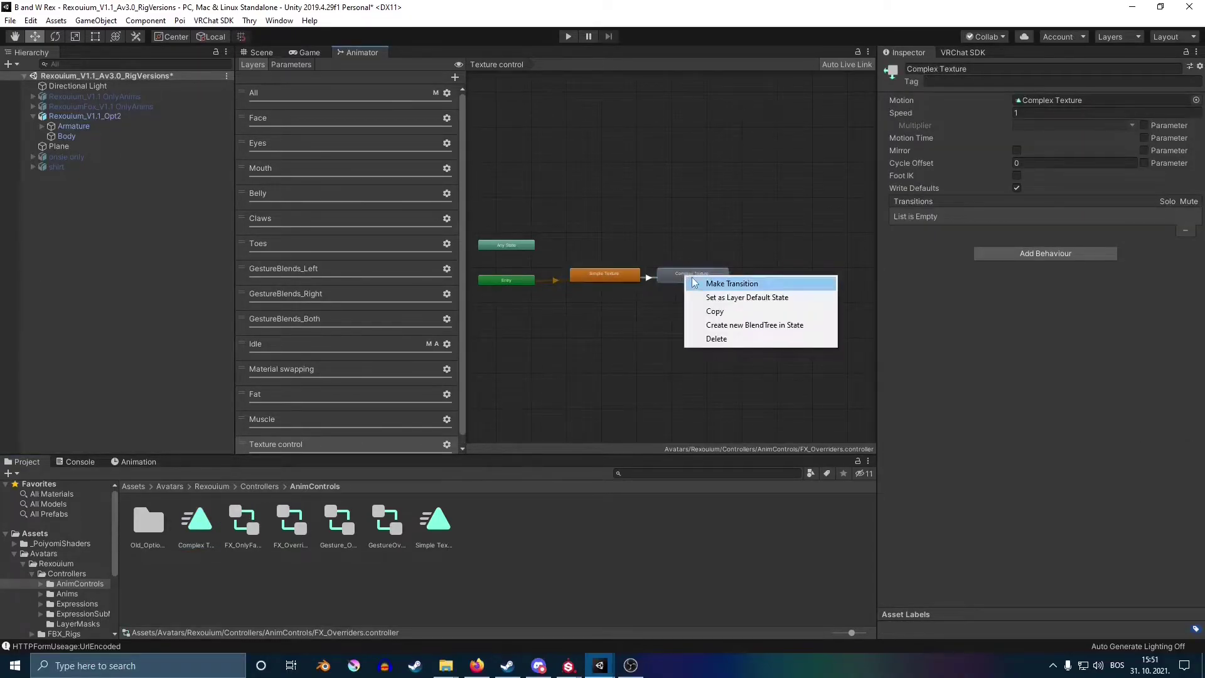
pyautogui.click(709, 283)
pyautogui.click(634, 275)
# Step: Disable Has Exit Time on the Simple-to-Complex transition
pyautogui.scroll(2, 649, 271)
pyautogui.scroll(2, 668, 277)
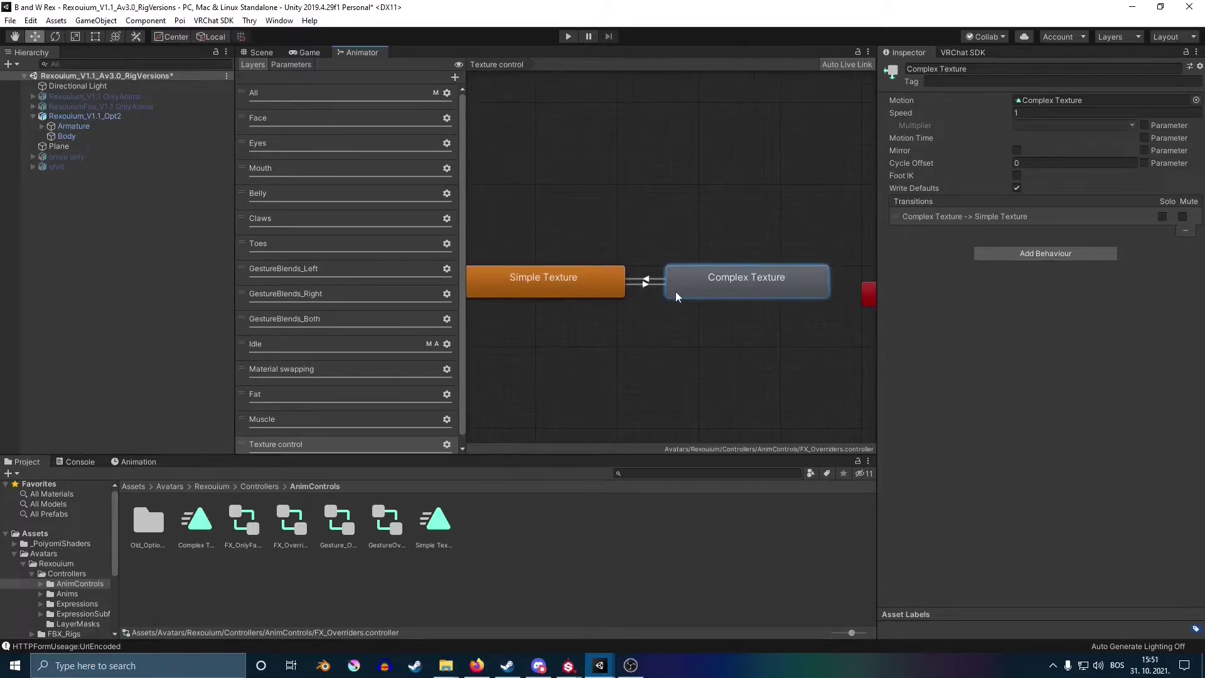
pyautogui.scroll(-1, 675, 292)
pyautogui.click(648, 286)
pyautogui.click(1007, 187)
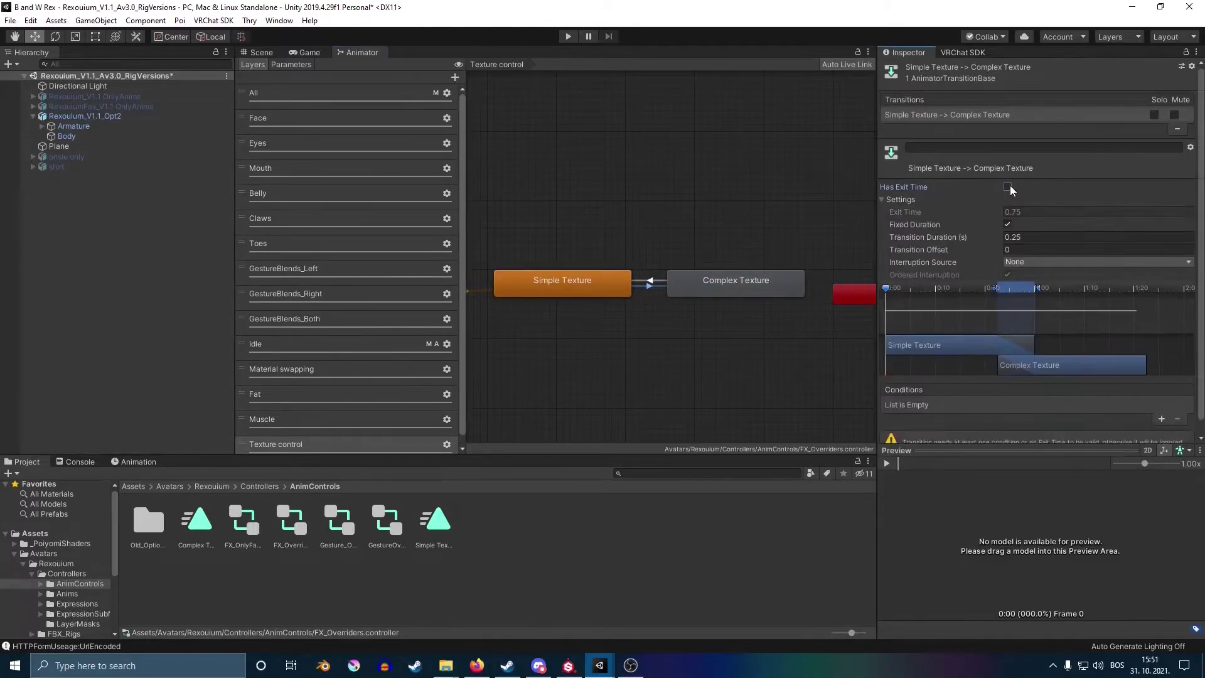
# Step: Give the transitions a 4-second duration and disable exit time on the return transition
pyautogui.click(1028, 236)
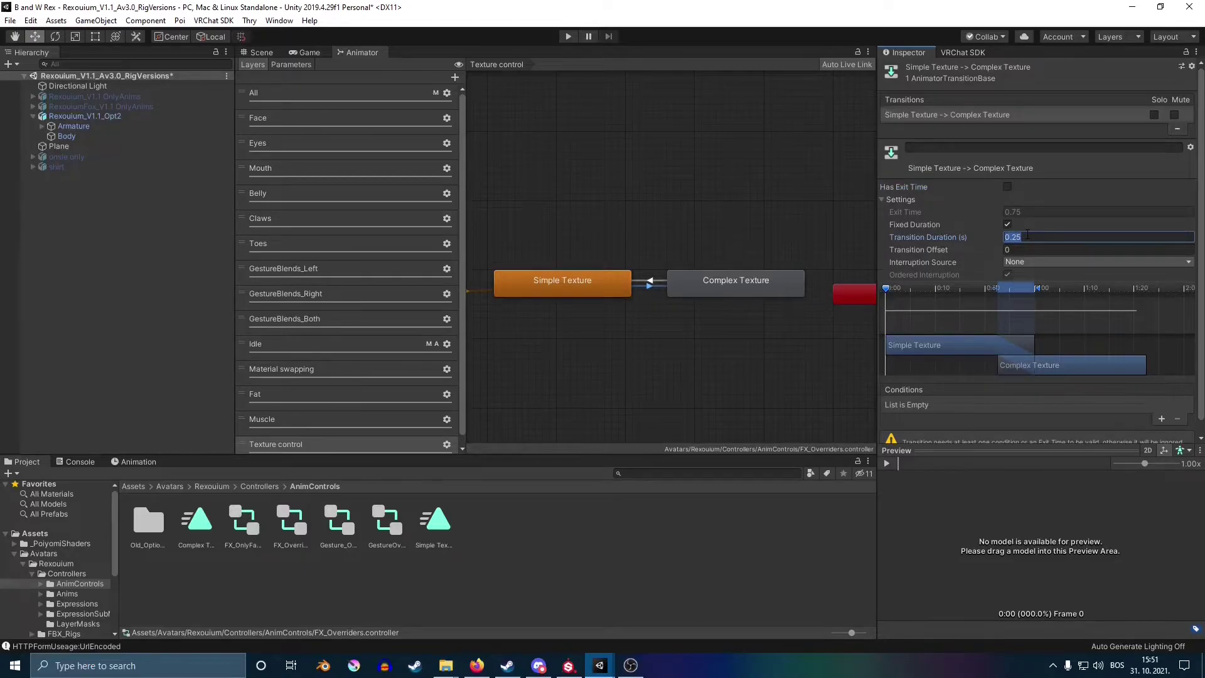
pyautogui.write('5')
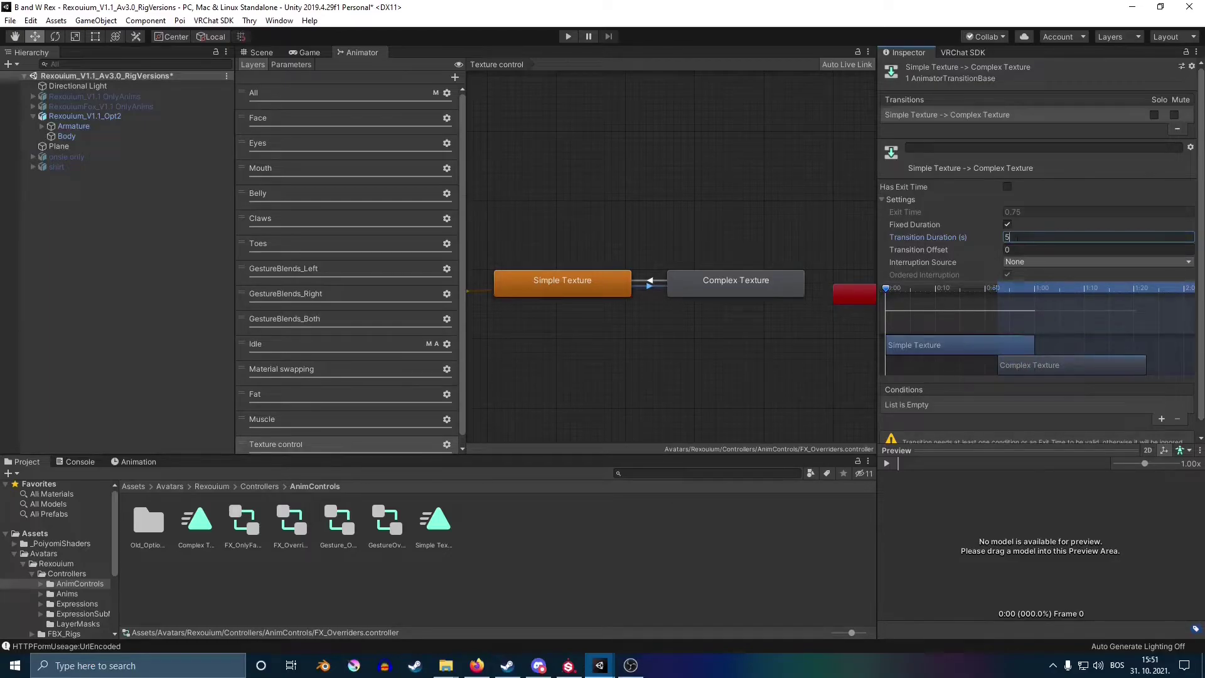
pyautogui.press('BackSpace')
pyautogui.write('4')
pyautogui.click(658, 280)
pyautogui.click(1007, 186)
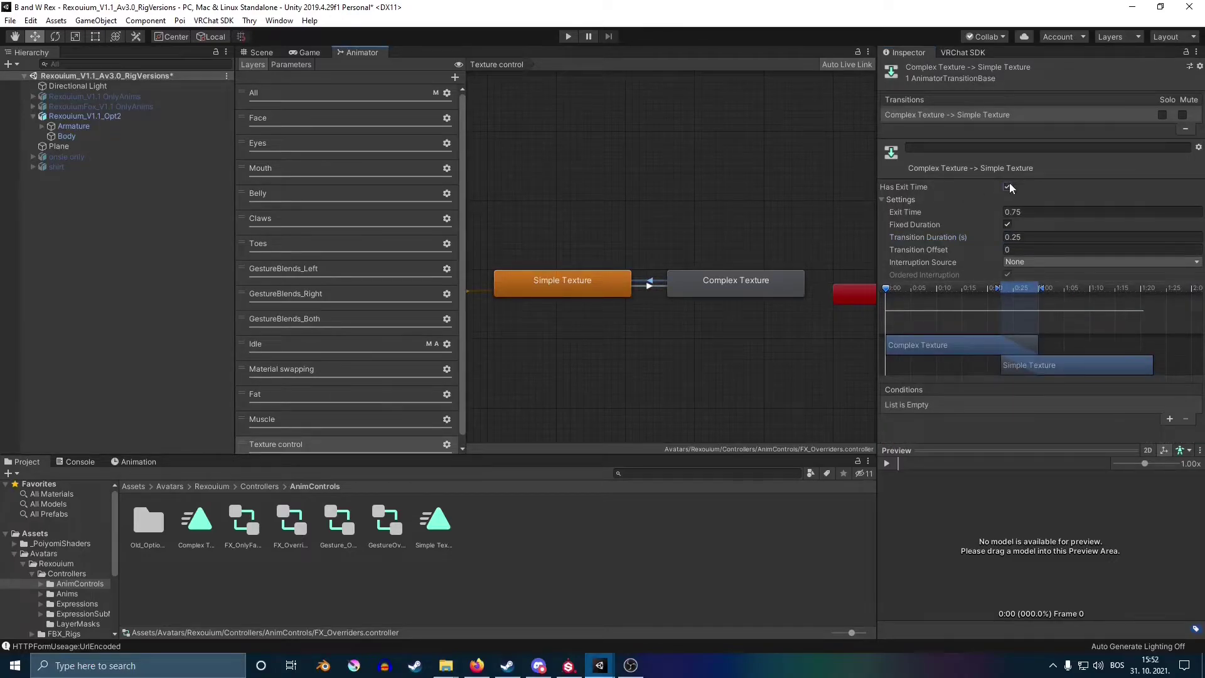
pyautogui.click(1026, 237)
# Step: Add a Texture true condition to the Simple-to-Complex transition
pyautogui.click(650, 285)
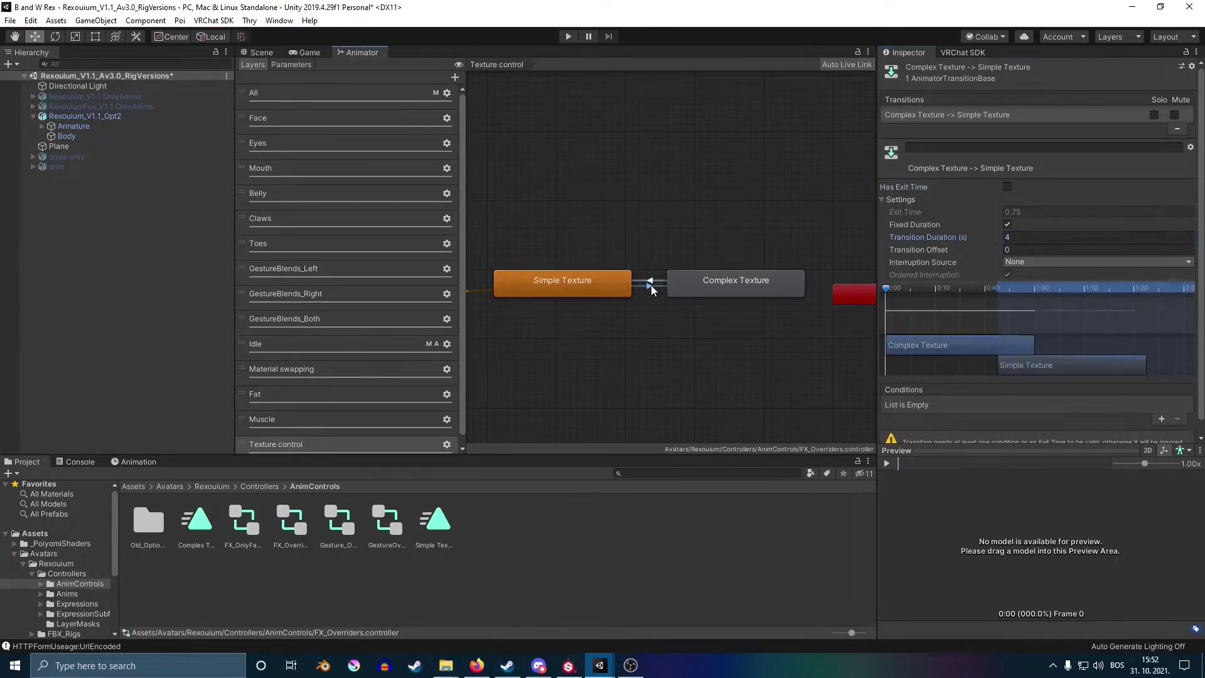
pyautogui.click(1169, 419)
pyautogui.click(982, 405)
pyautogui.scroll(-3, 941, 533)
pyautogui.click(917, 567)
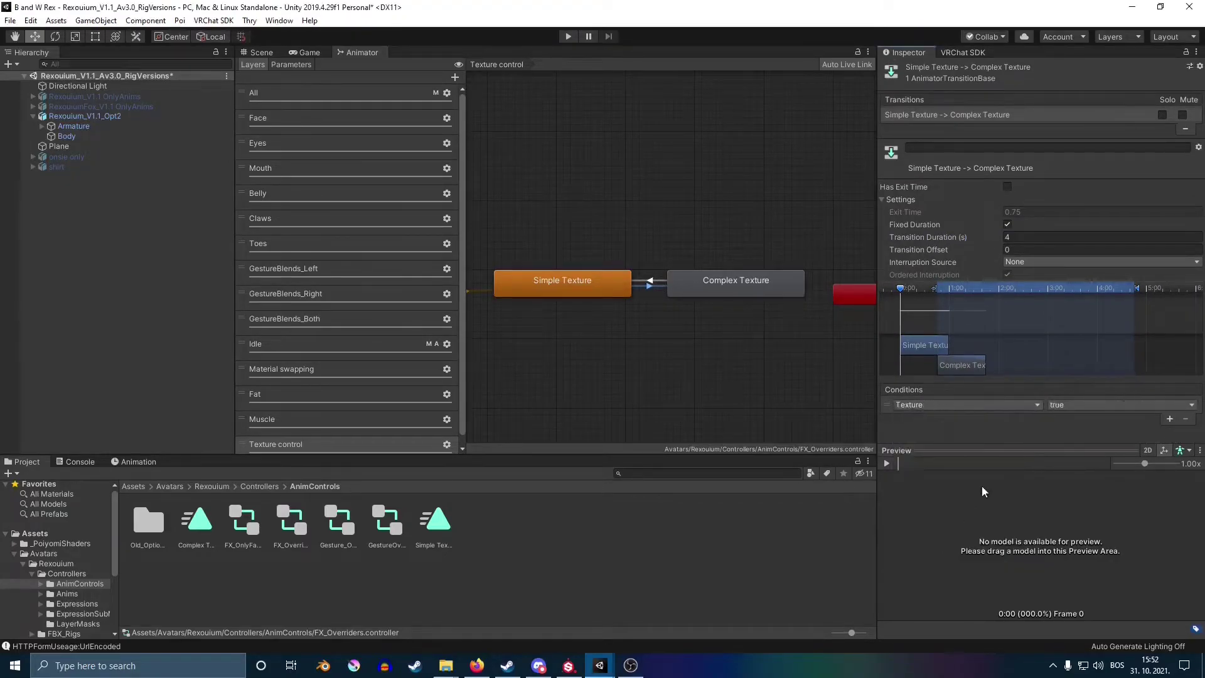
# Step: Add a Texture false condition to the Complex-to-Simple transition
pyautogui.click(650, 281)
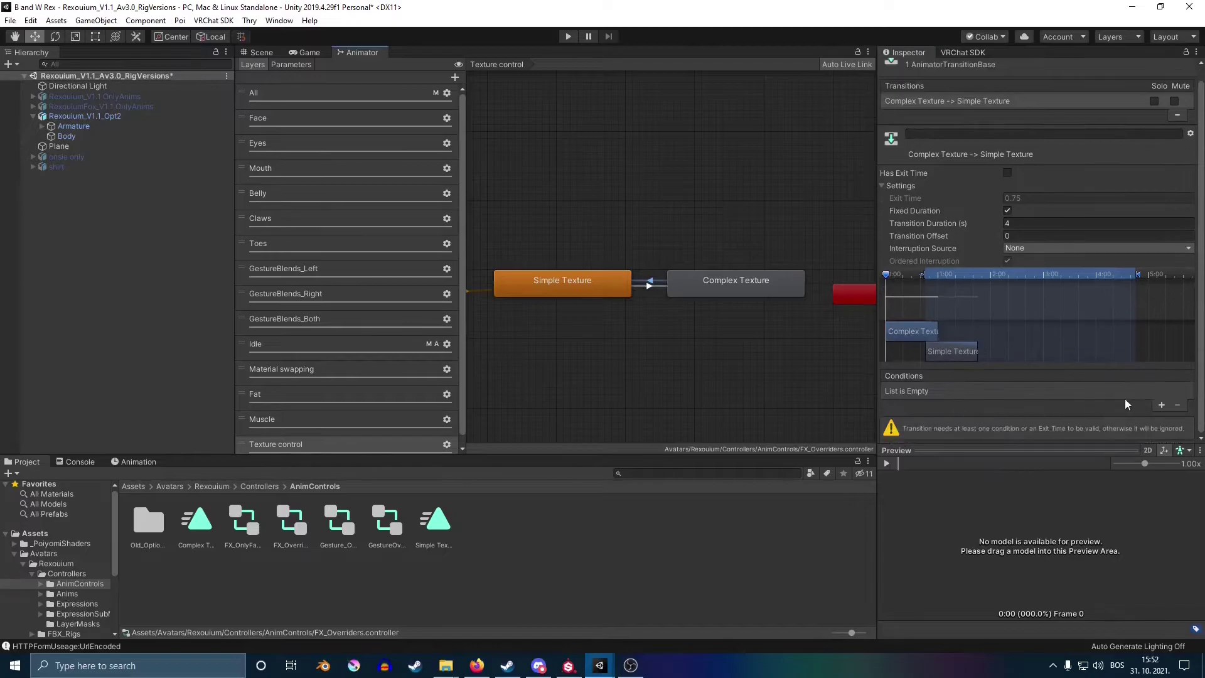
pyautogui.click(1162, 405)
pyautogui.click(956, 406)
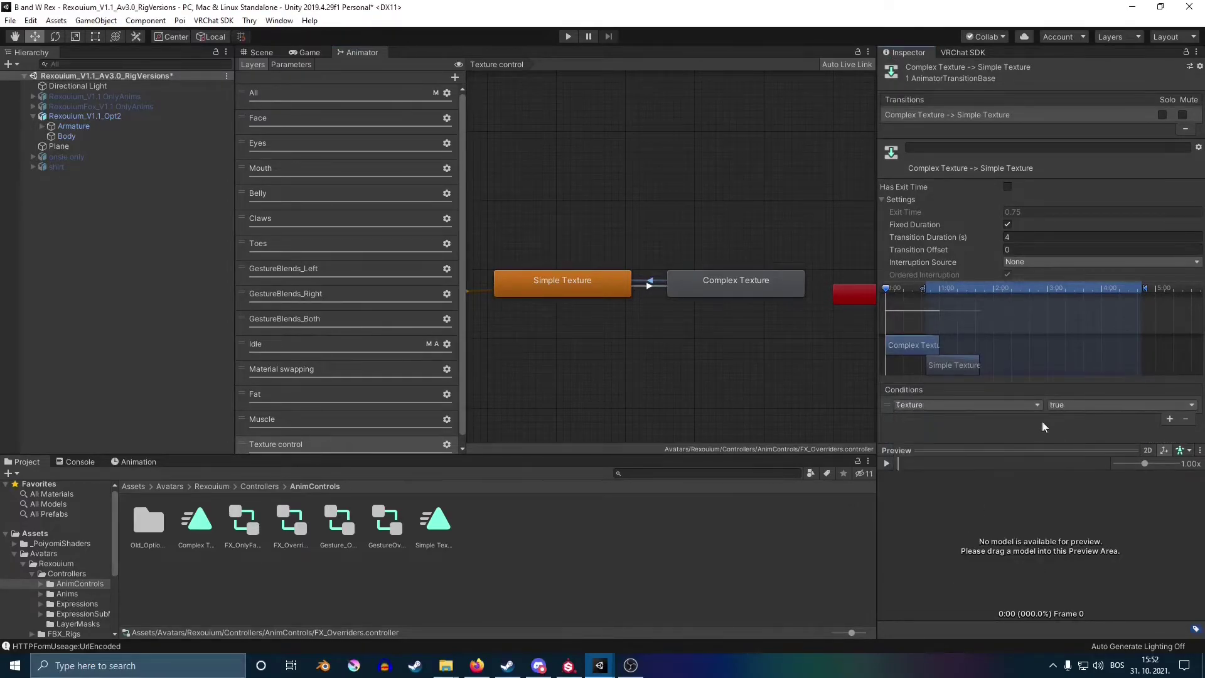
pyautogui.click(1065, 408)
pyautogui.click(1061, 428)
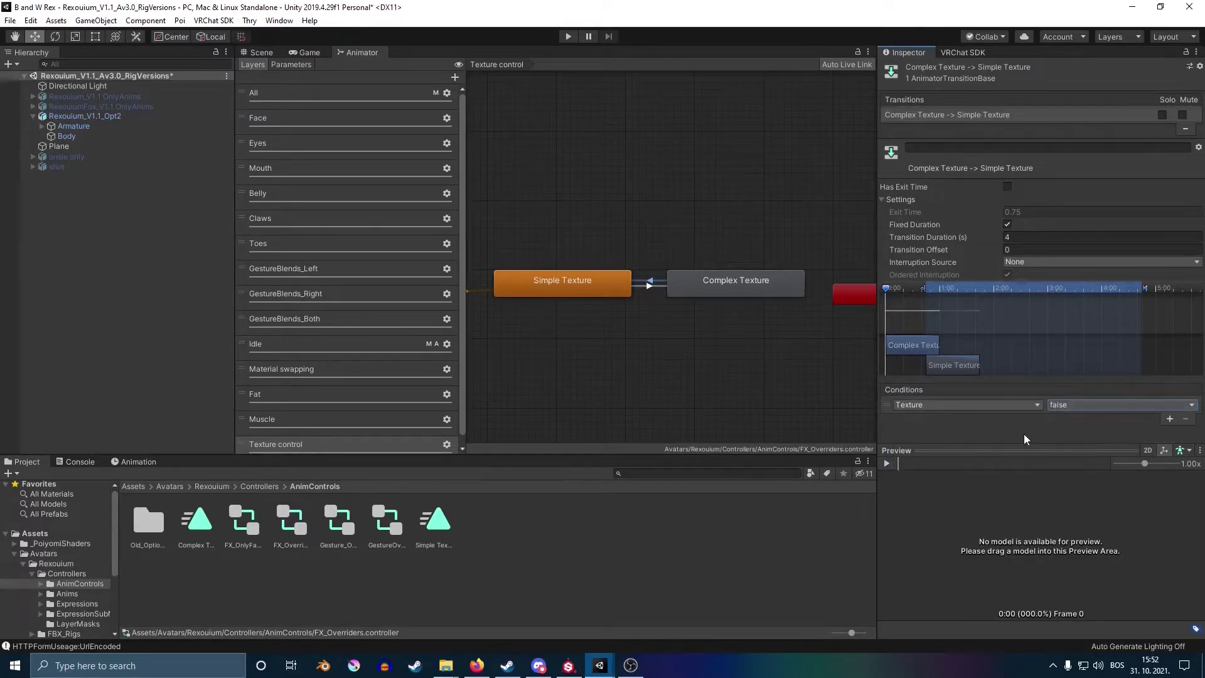
pyautogui.scroll(-1, 655, 336)
pyautogui.scroll(-2, 655, 336)
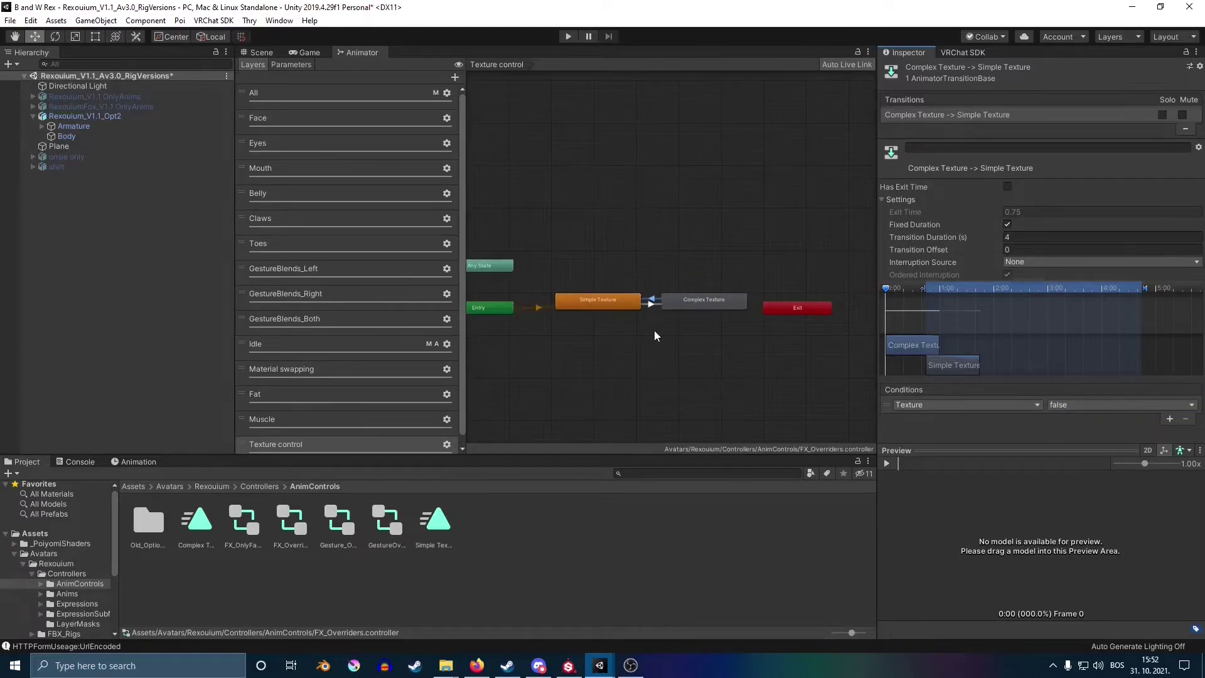
# Step: Open Rex_StateParameters from the Avatar Descriptor and add a Bool parameter named Texture
pyautogui.click(84, 116)
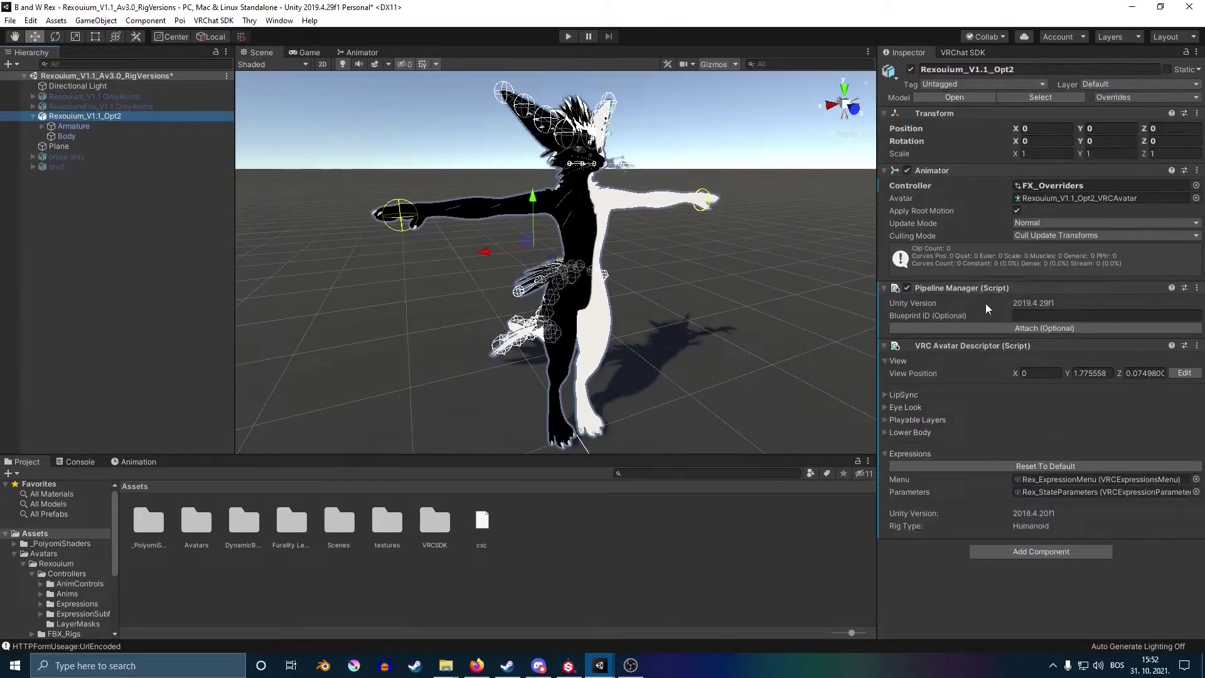
pyautogui.click(1072, 480)
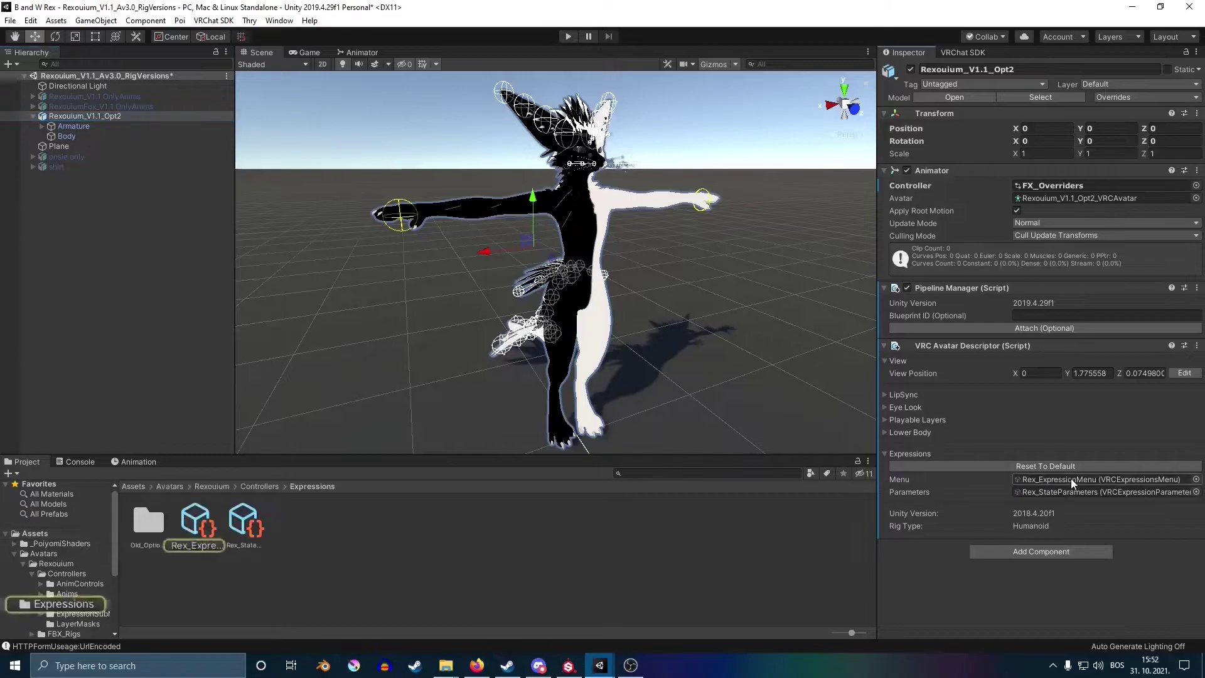
pyautogui.click(1075, 492)
pyautogui.doubleClick(1074, 492)
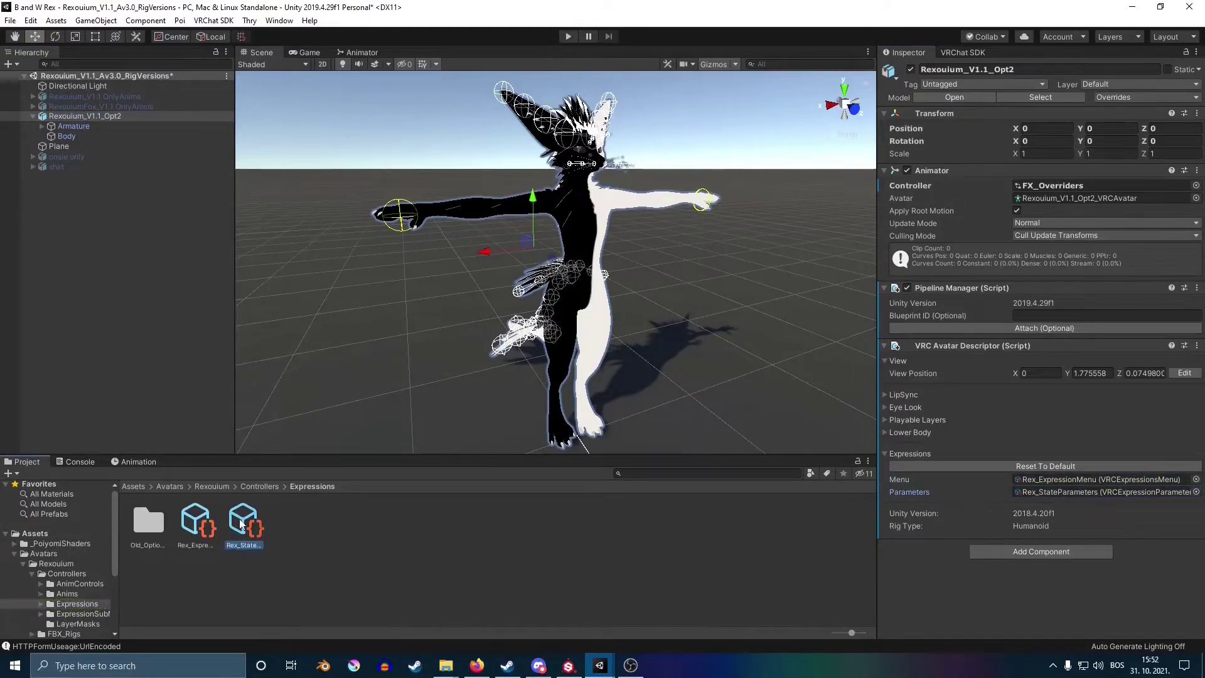
pyautogui.click(925, 113)
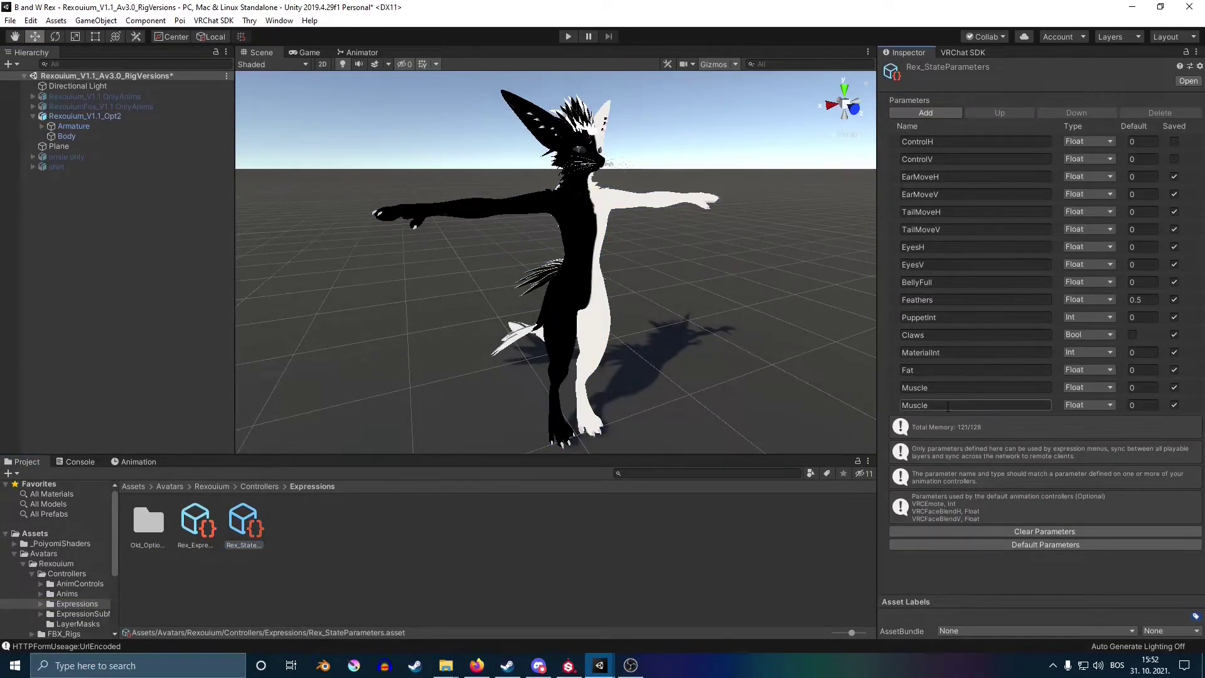
pyautogui.click(910, 405)
pyautogui.write('Texture')
pyautogui.click(1102, 405)
pyautogui.click(1103, 448)
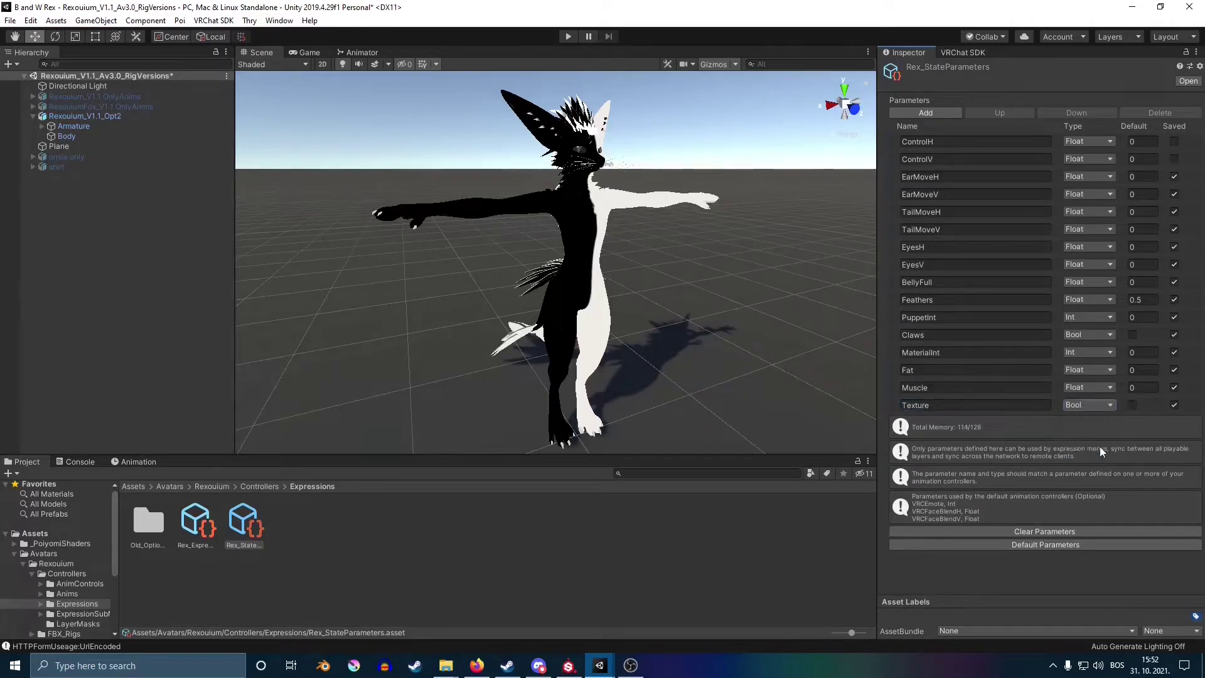
# Step: Open Rex_ExpressionMenu and follow the Body control's submenu to RexBodyControls
pyautogui.click(586, 245)
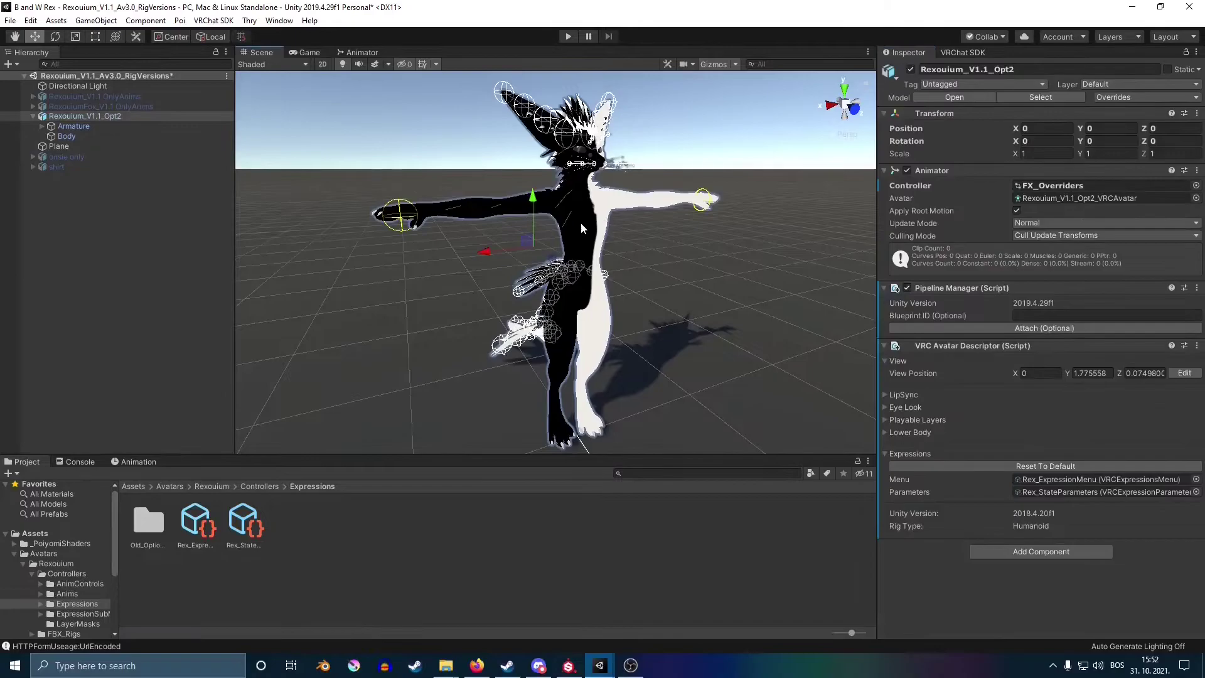
pyautogui.click(1099, 479)
pyautogui.click(203, 531)
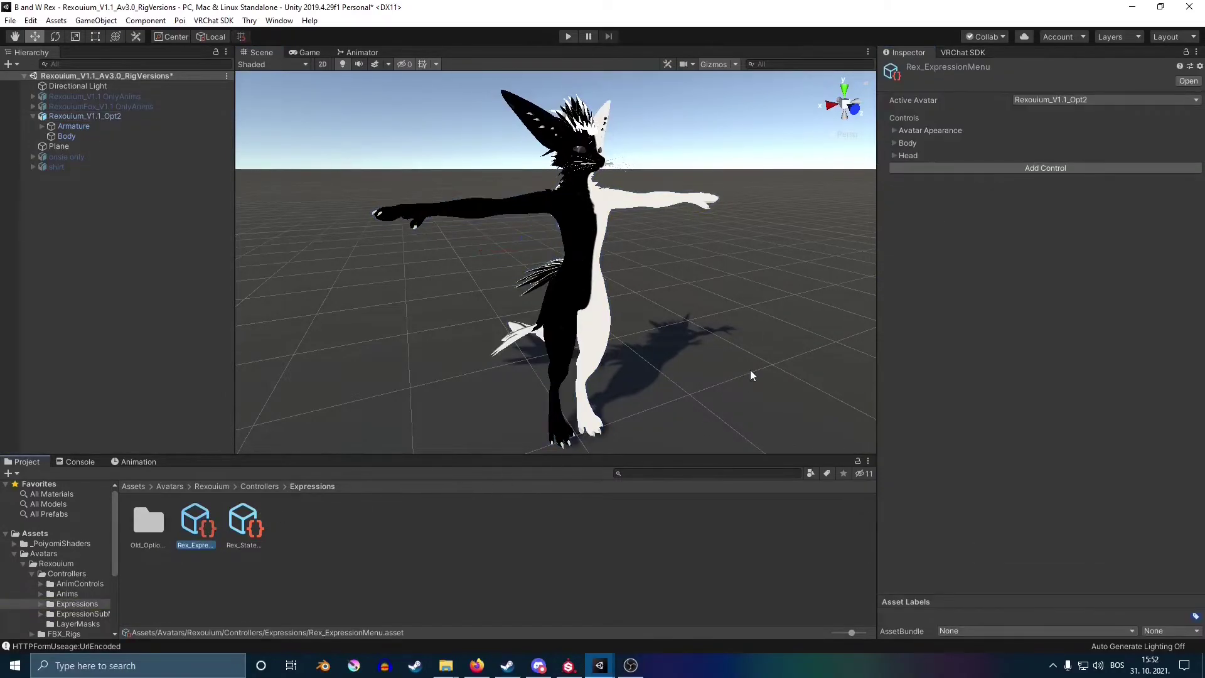
pyautogui.click(894, 143)
pyautogui.click(1068, 261)
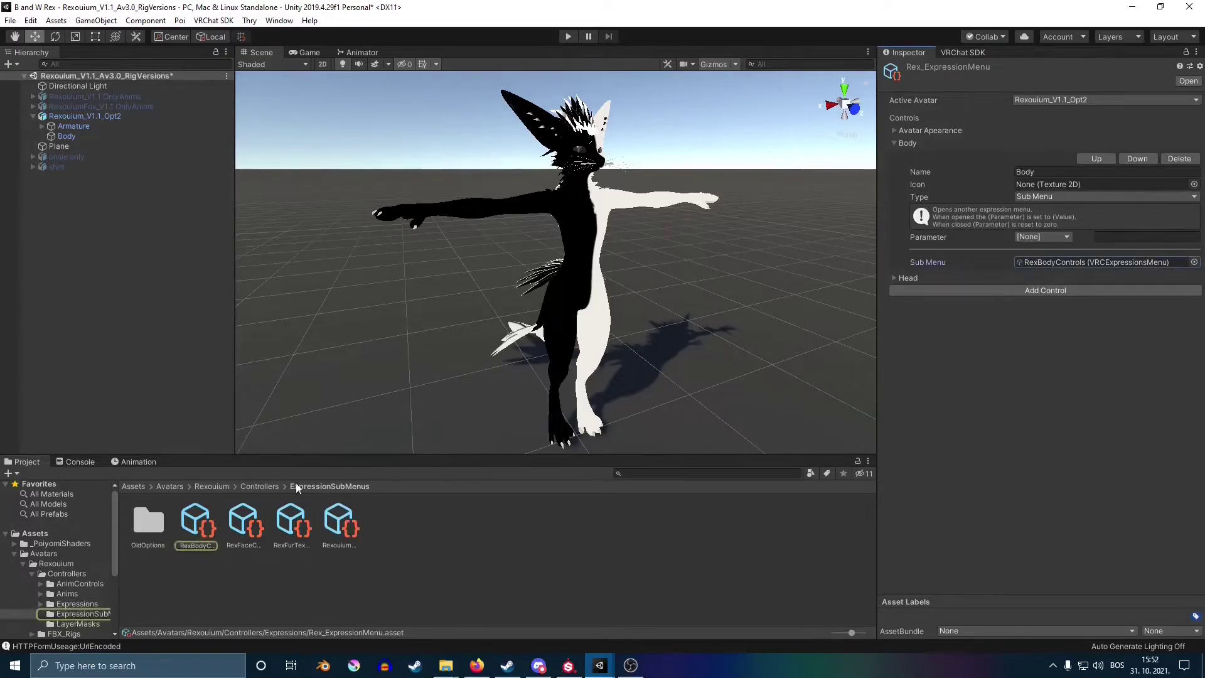
pyautogui.click(190, 533)
# Step: Add a control named Texture of type Toggle, using the Texture Bool parameter
pyautogui.click(895, 143)
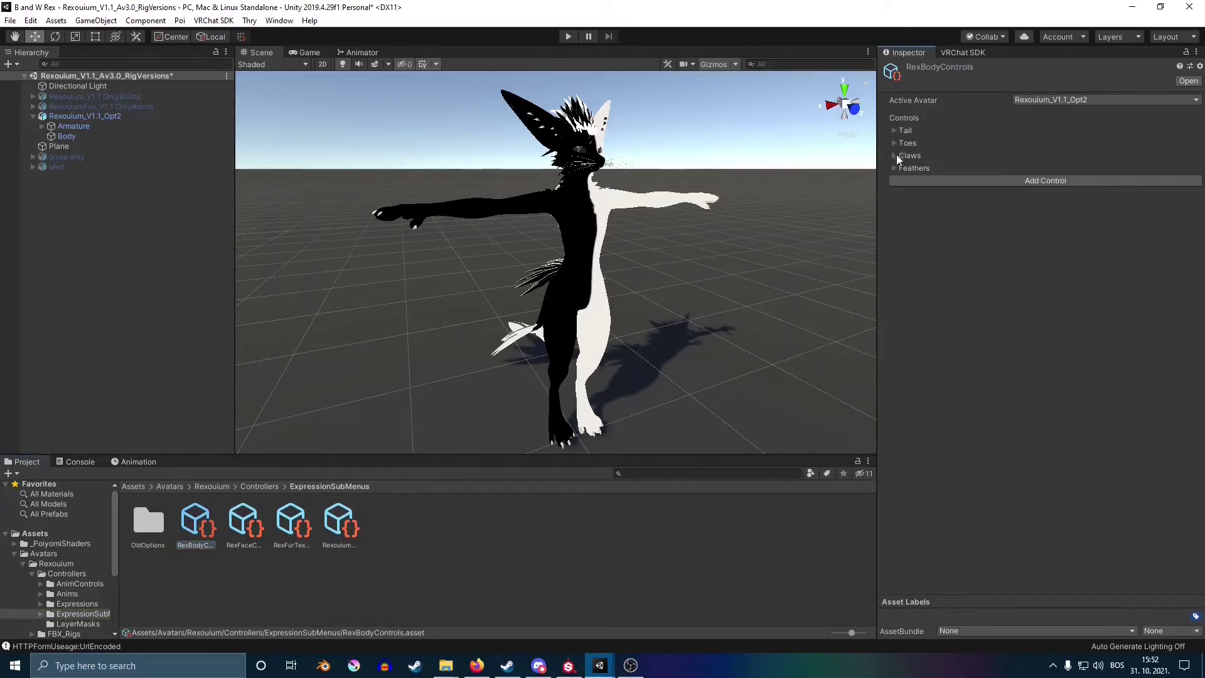
pyautogui.click(931, 181)
pyautogui.click(895, 180)
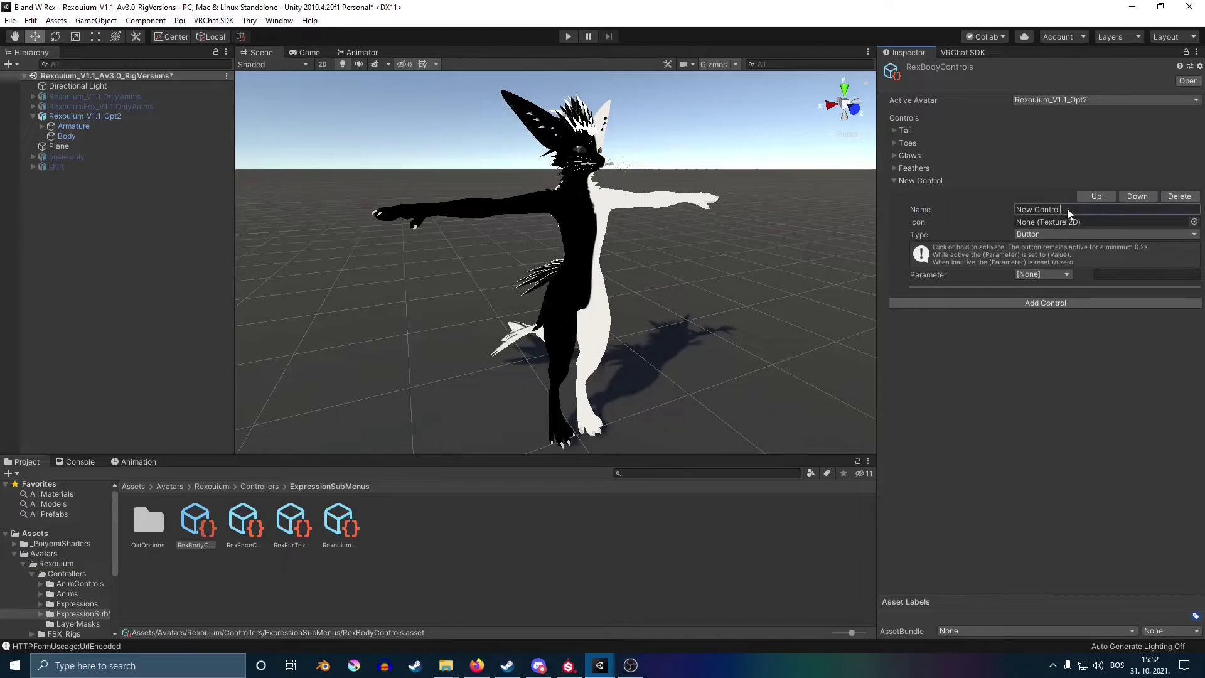
pyautogui.click(1036, 210)
pyautogui.write('Texture')
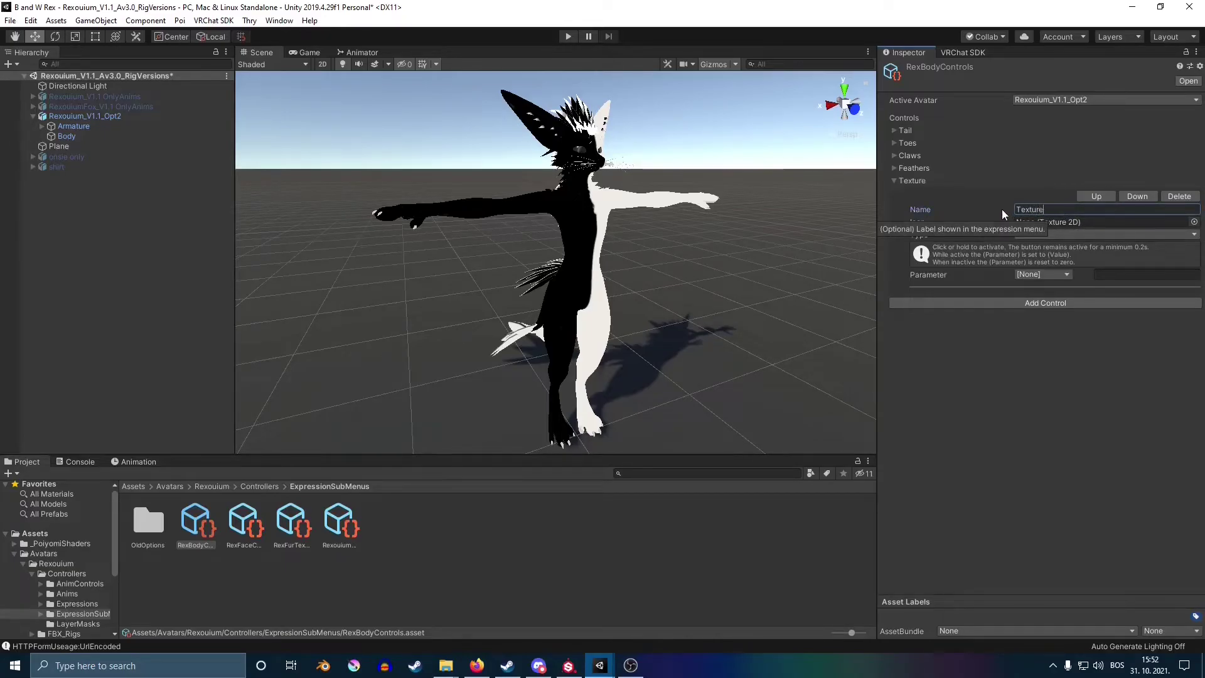
pyautogui.click(1047, 234)
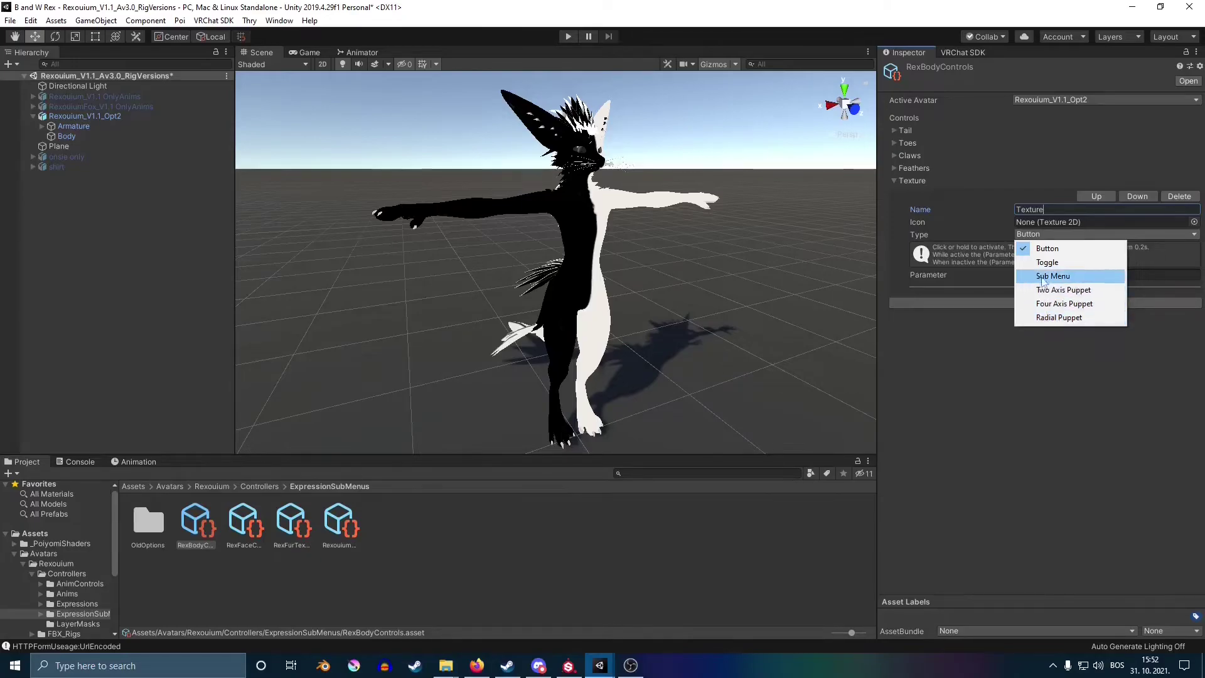
pyautogui.click(1048, 261)
pyautogui.click(1047, 277)
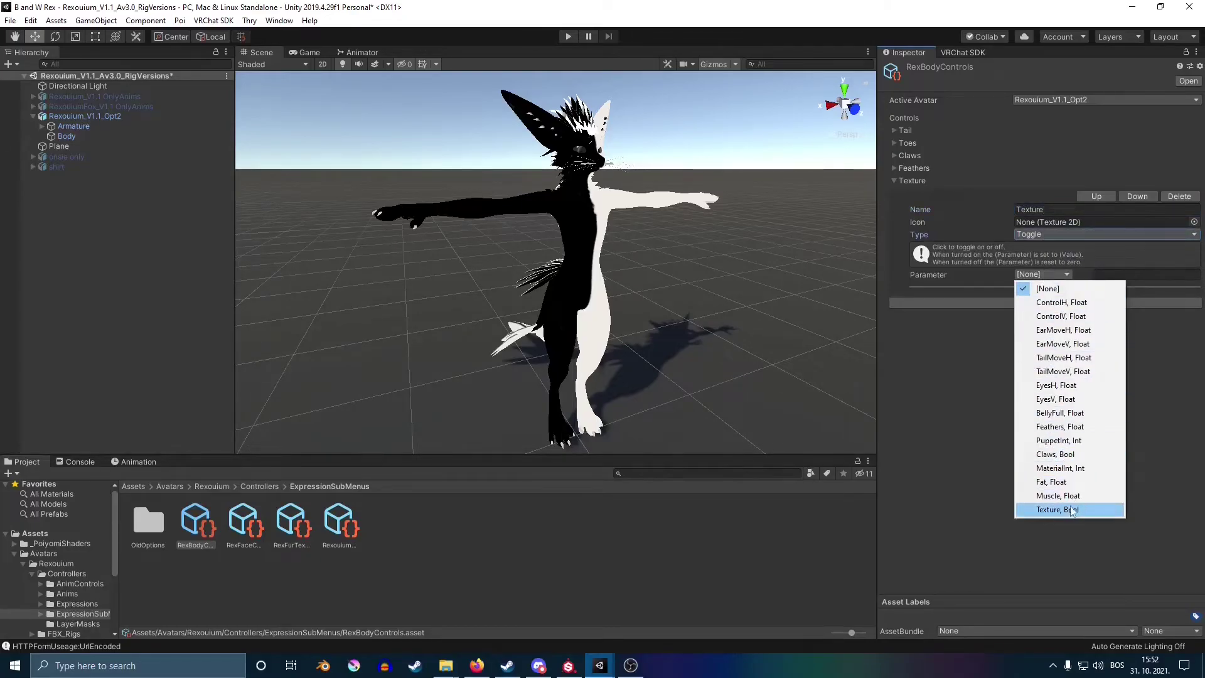
pyautogui.click(1068, 514)
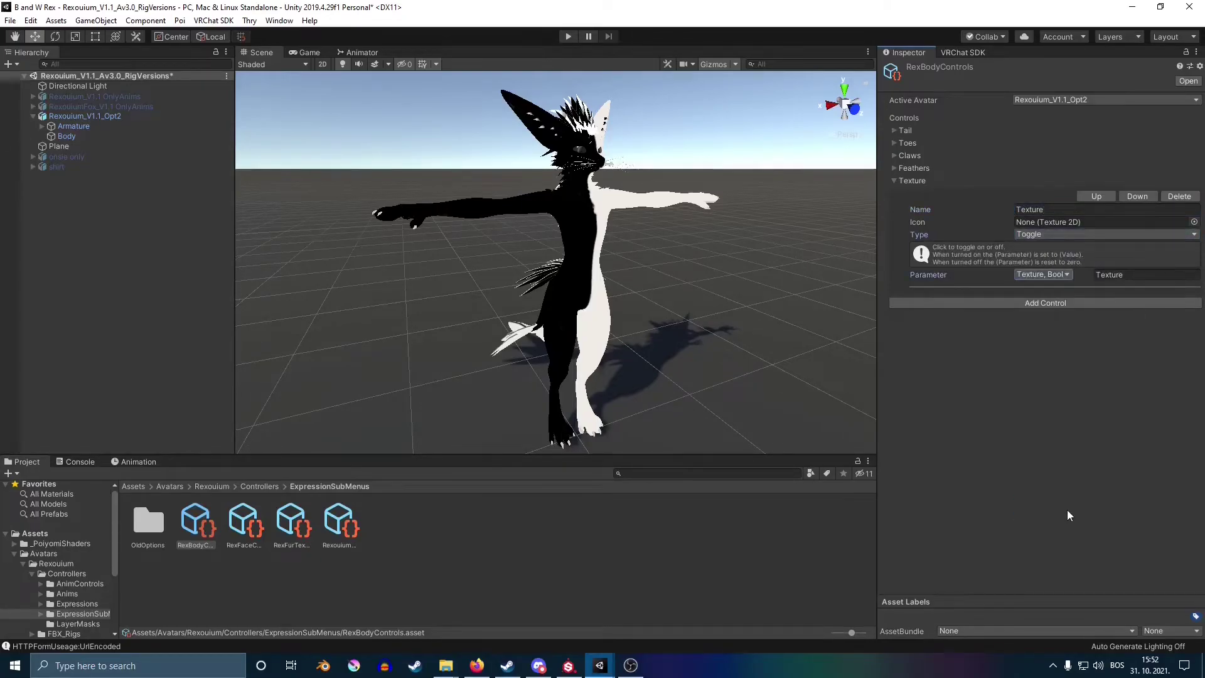
pyautogui.click(895, 182)
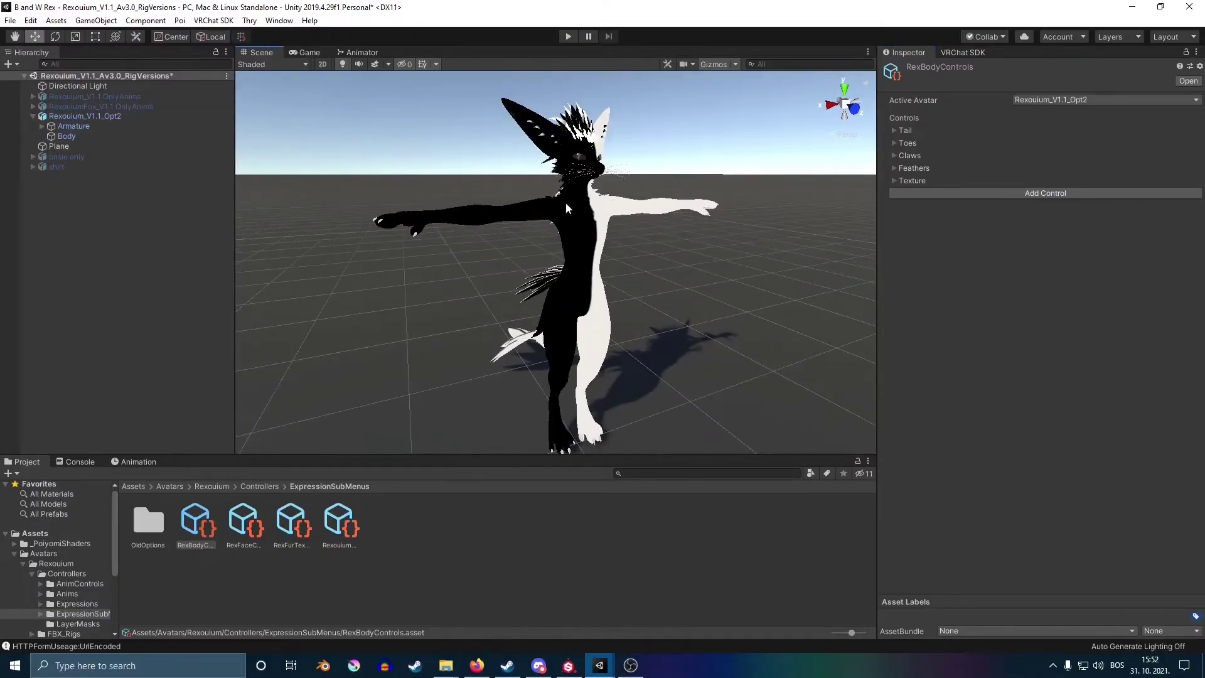
# Step: Save the scene and switch to the VRChat SDK Builder for a test build
pyautogui.click(10, 20)
pyautogui.click(25, 66)
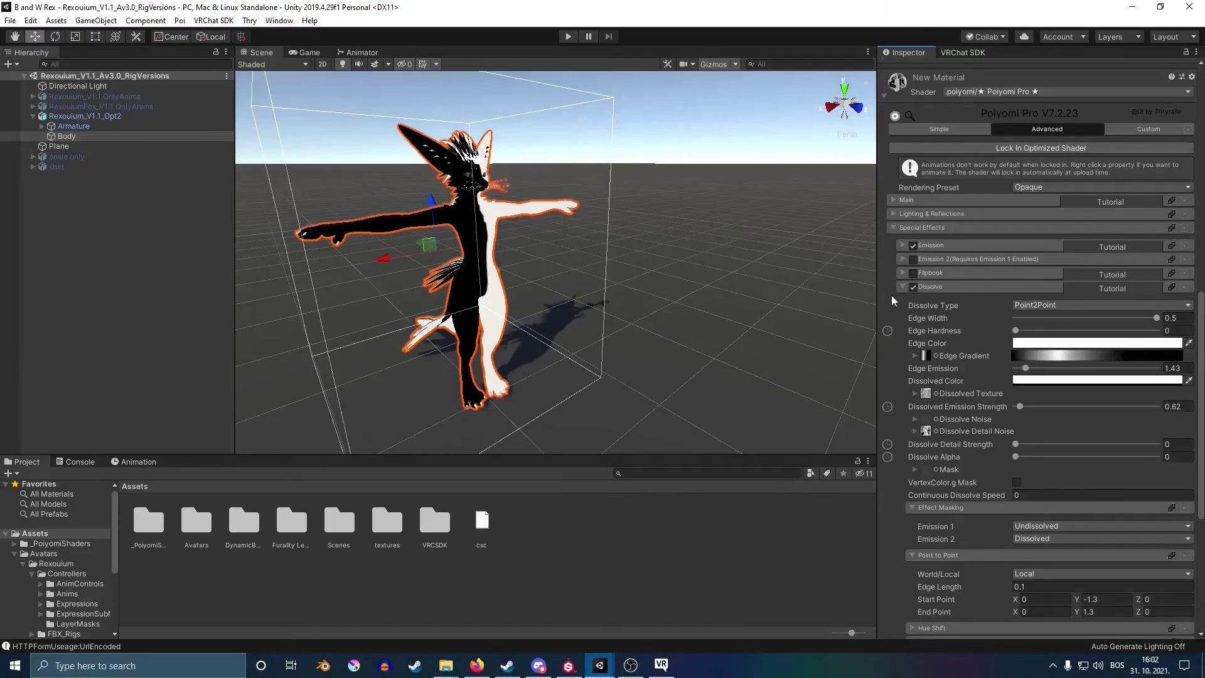
pyautogui.click(950, 55)
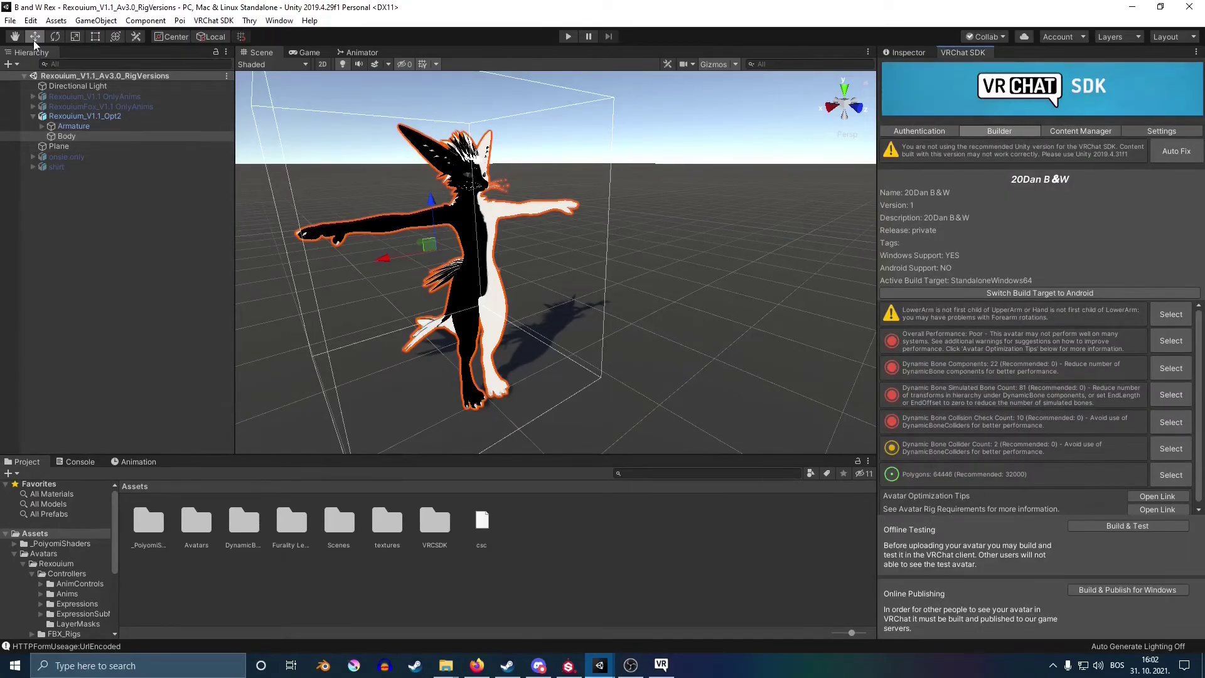
pyautogui.click(10, 20)
pyautogui.click(35, 73)
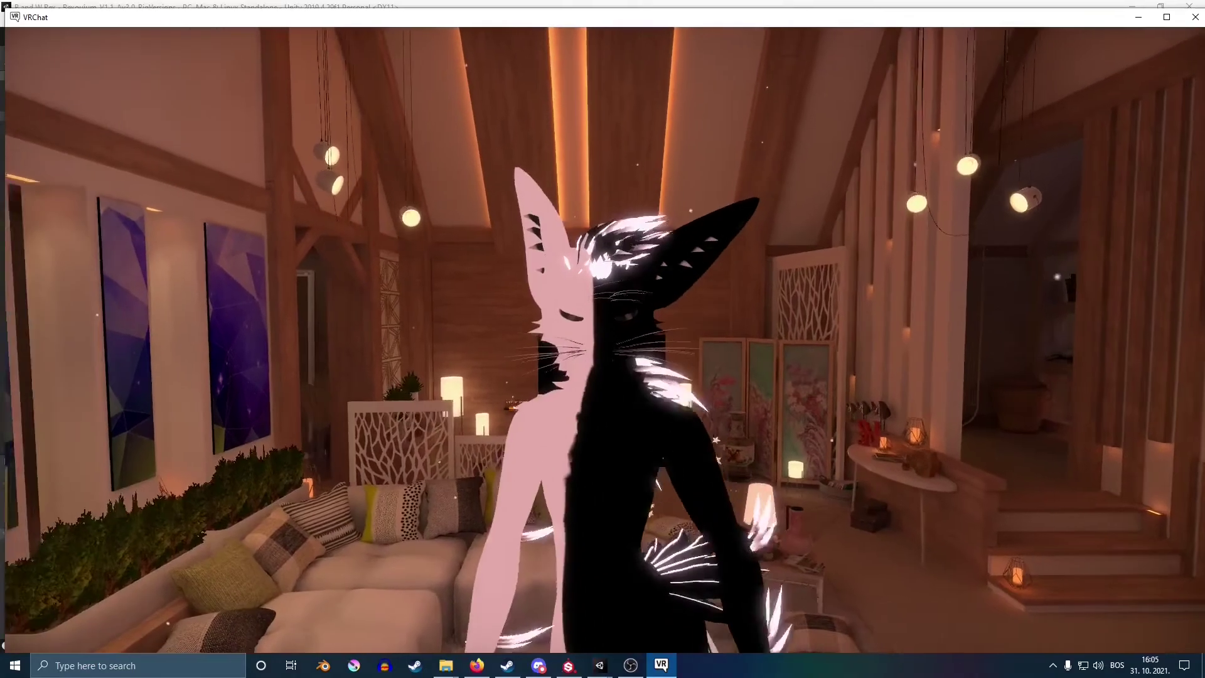
# Step: Use the Action Menu Texture toggle to switch the avatar to its patterned texture
pyautogui.press('r')
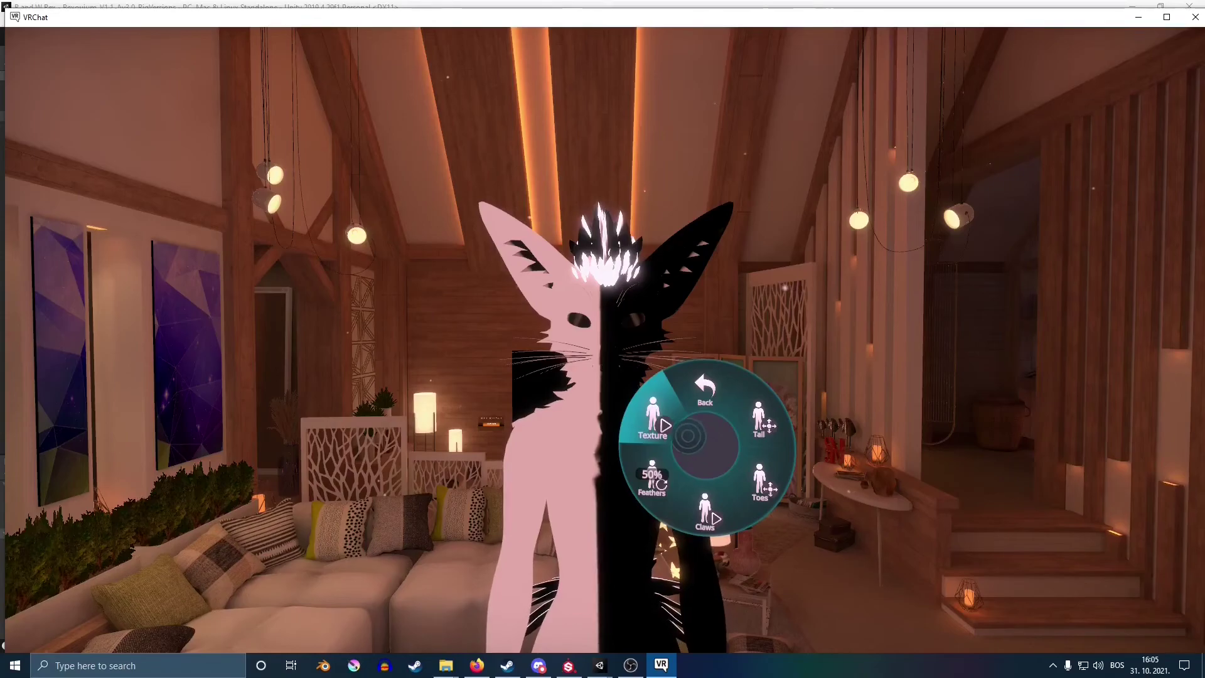
pyautogui.click(653, 427)
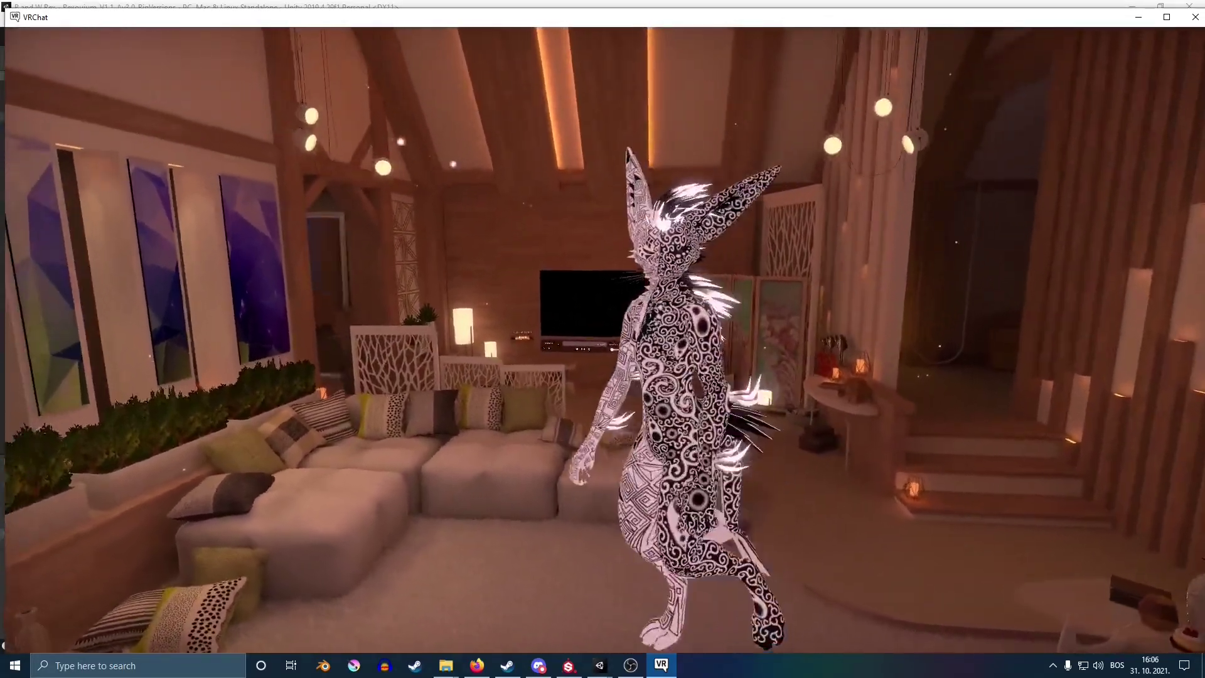
pyautogui.press('r')
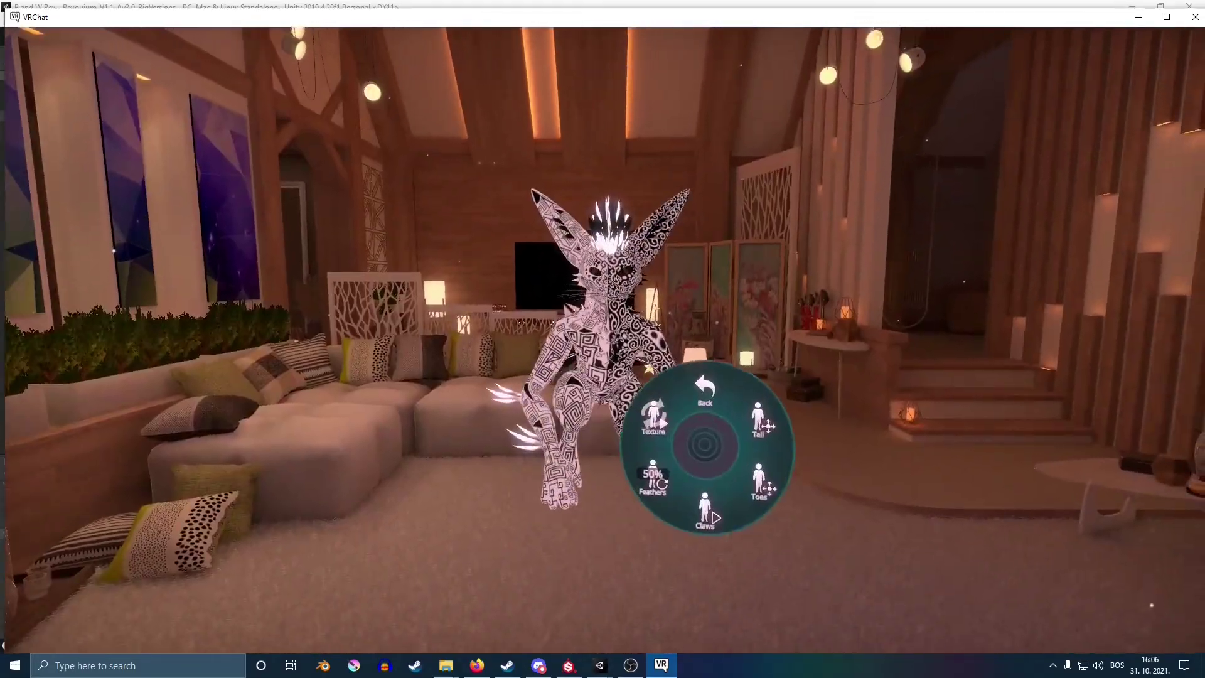
pyautogui.press('r')
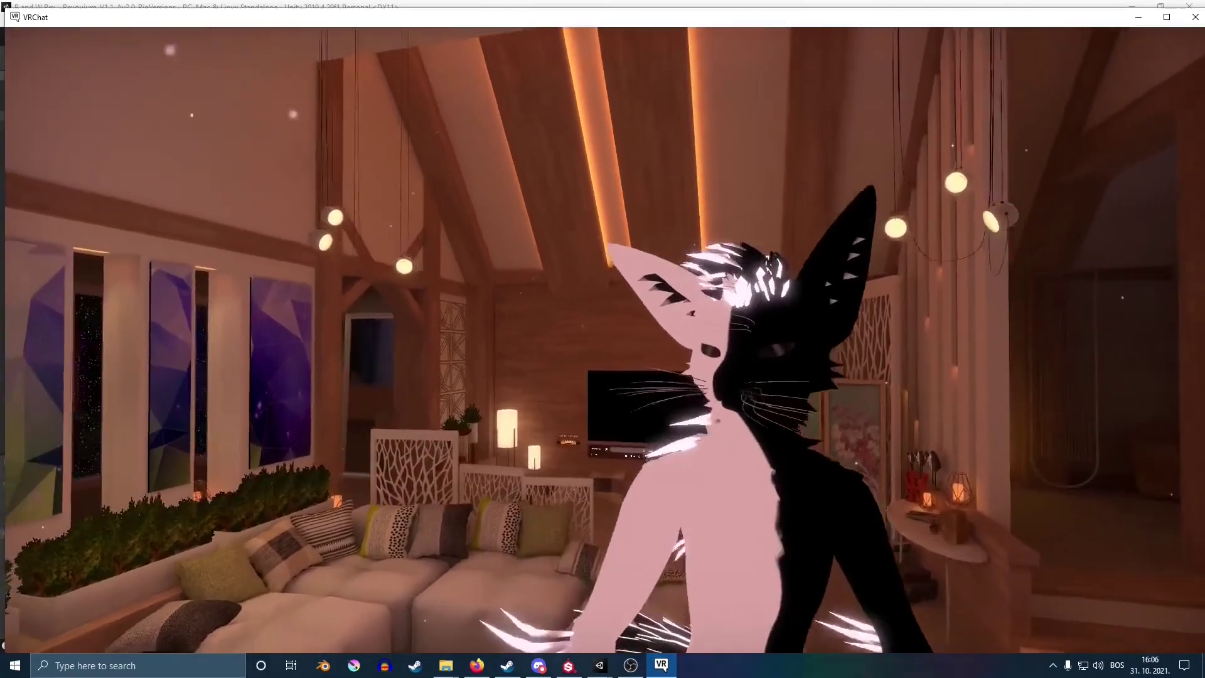
# Step: Toggle Texture again to cycle the body through the swirl and geometric patterns
pyautogui.press('r')
pyautogui.click(663, 426)
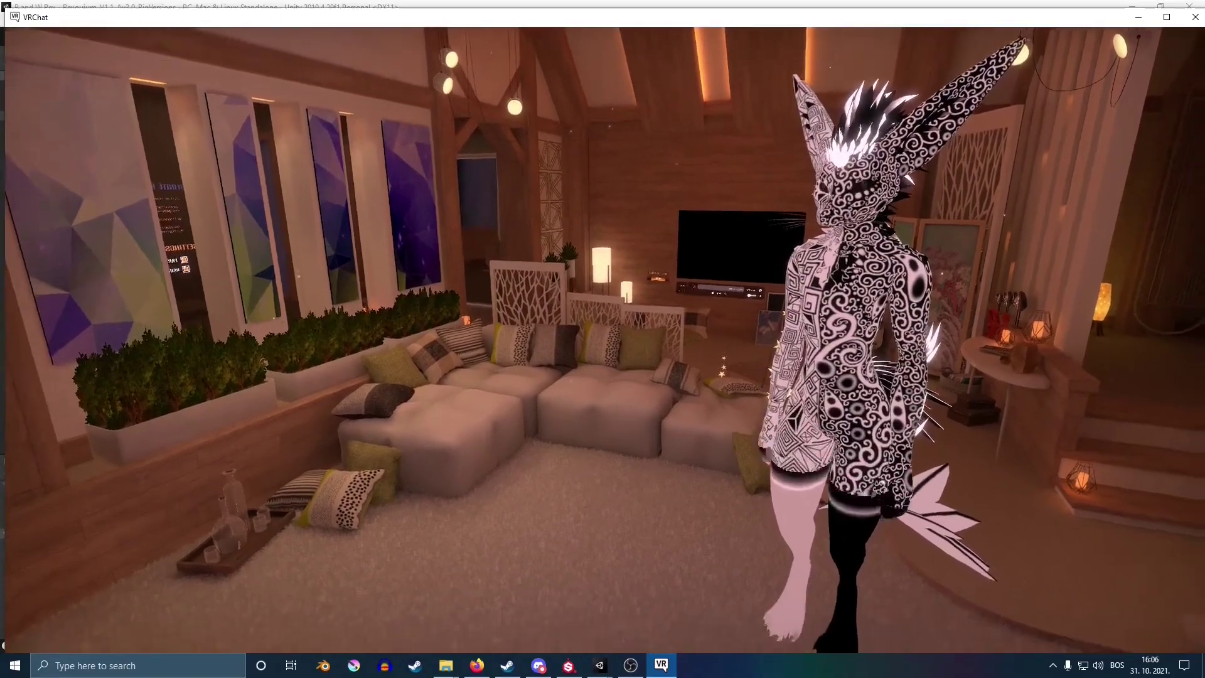
pyautogui.press('r')
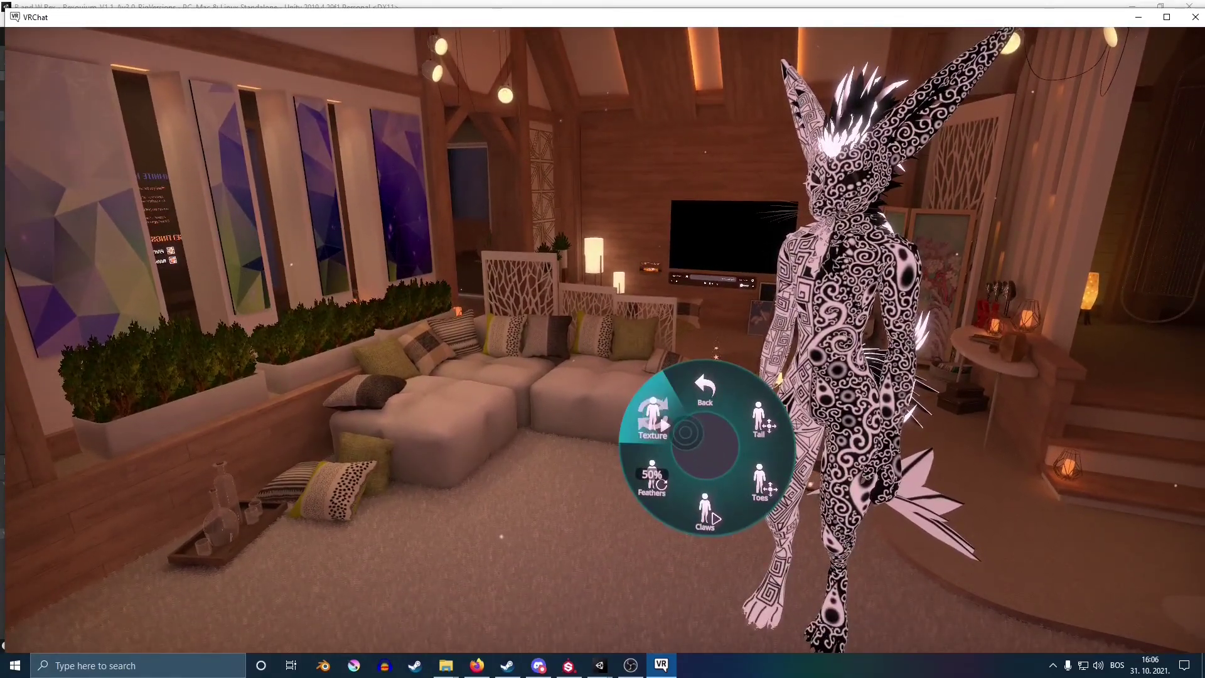
pyautogui.click(663, 426)
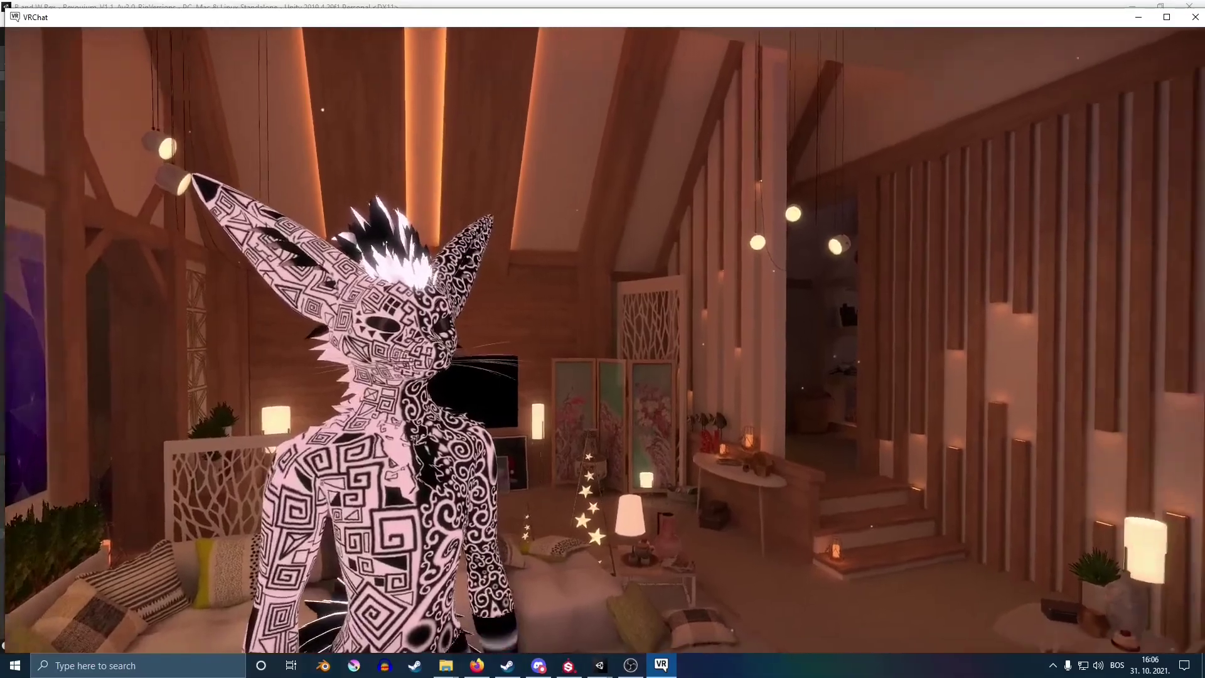